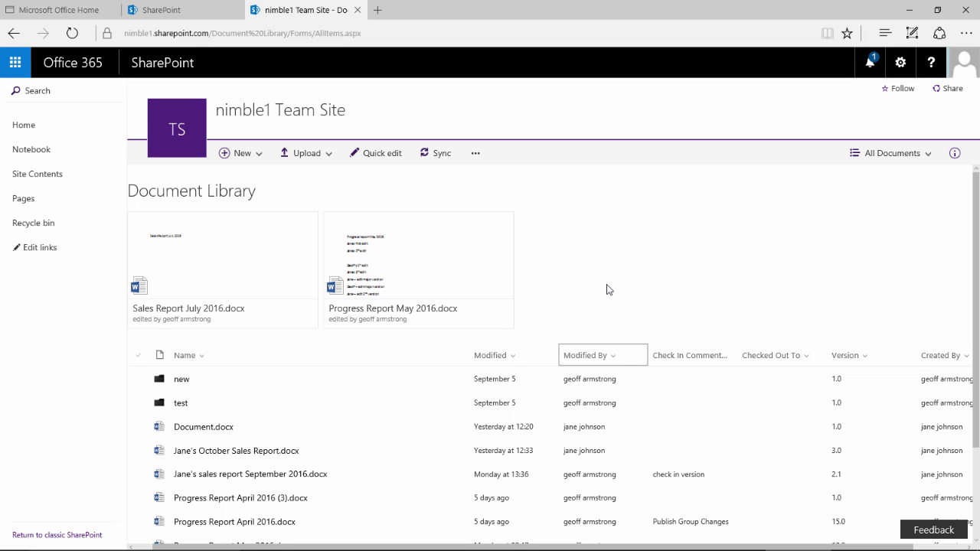
# Group the Document Library list by the Modified column.
pyautogui.click(512, 356)
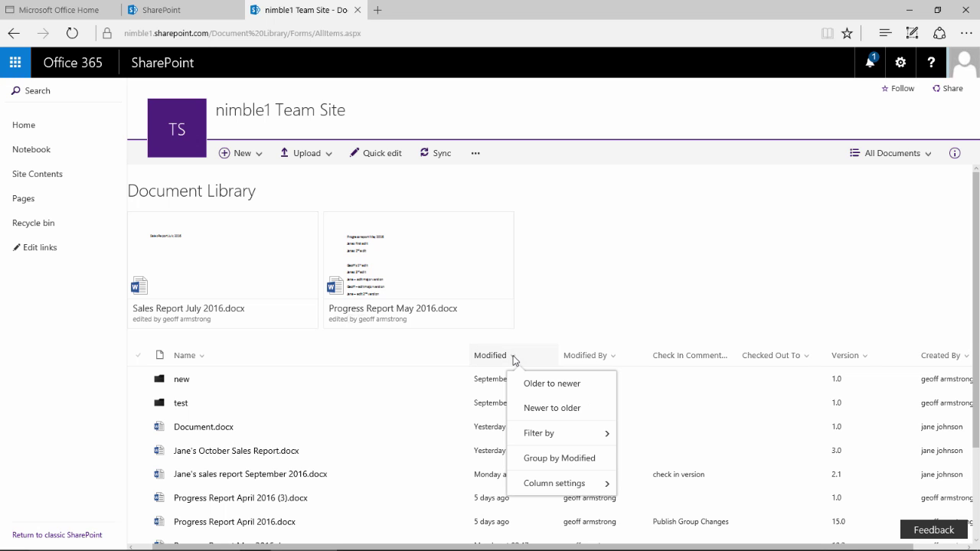
pyautogui.click(566, 461)
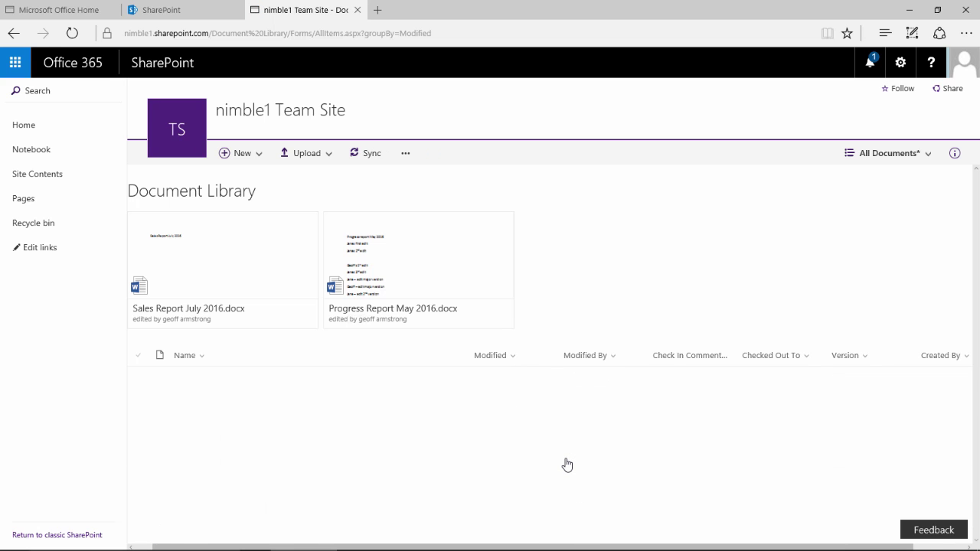
pyautogui.scroll(-3, 440, 413)
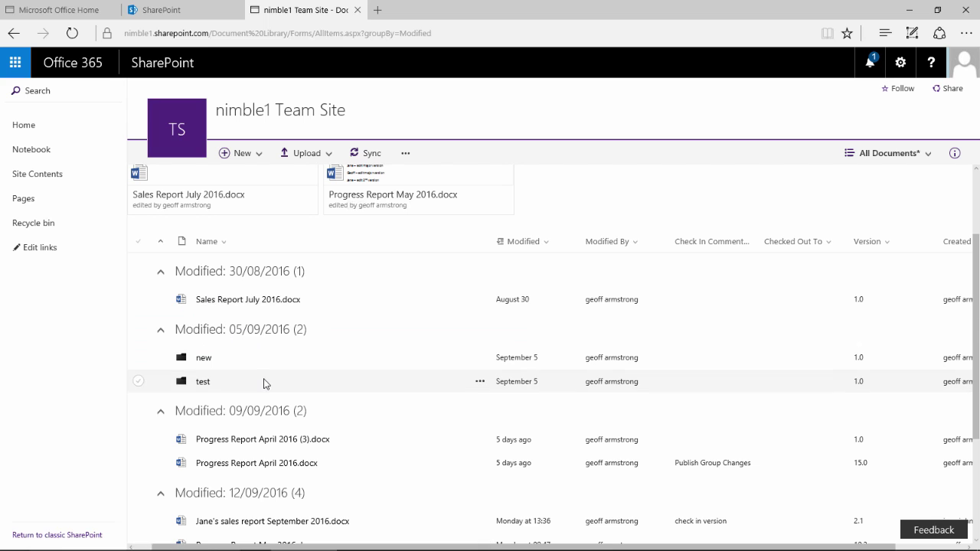
# Examine the date groups and the folders and documents listed under each modification date.
pyautogui.scroll(-1, 264, 386)
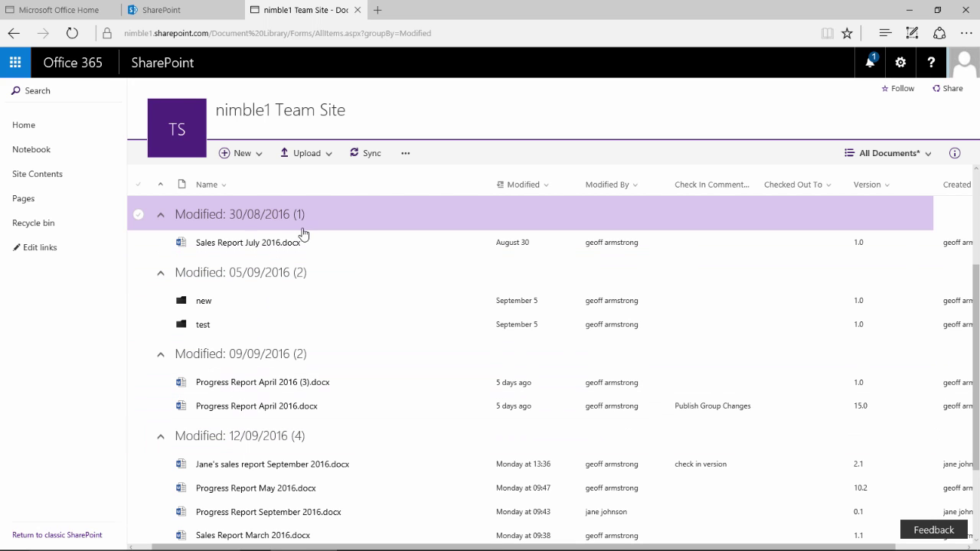
pyautogui.scroll(-2, 317, 368)
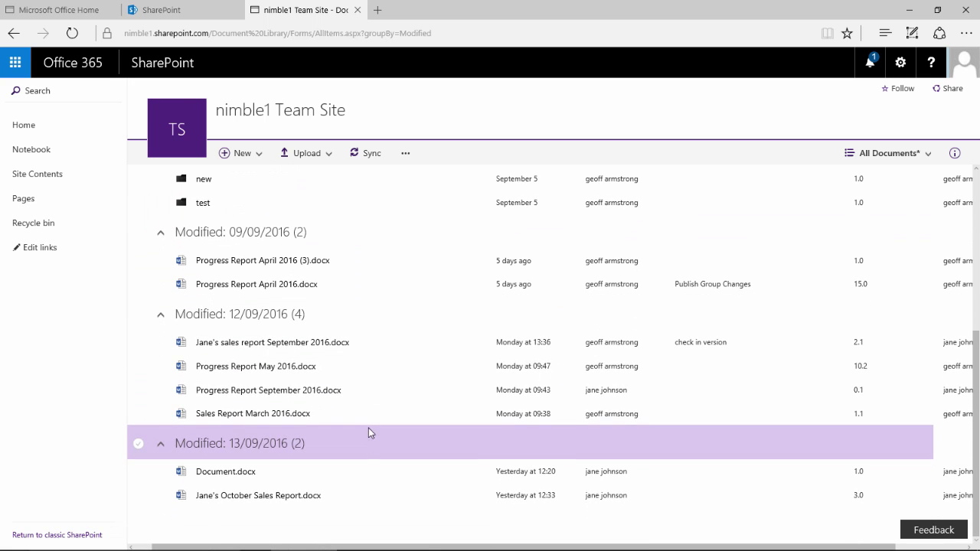
pyautogui.scroll(4, 369, 437)
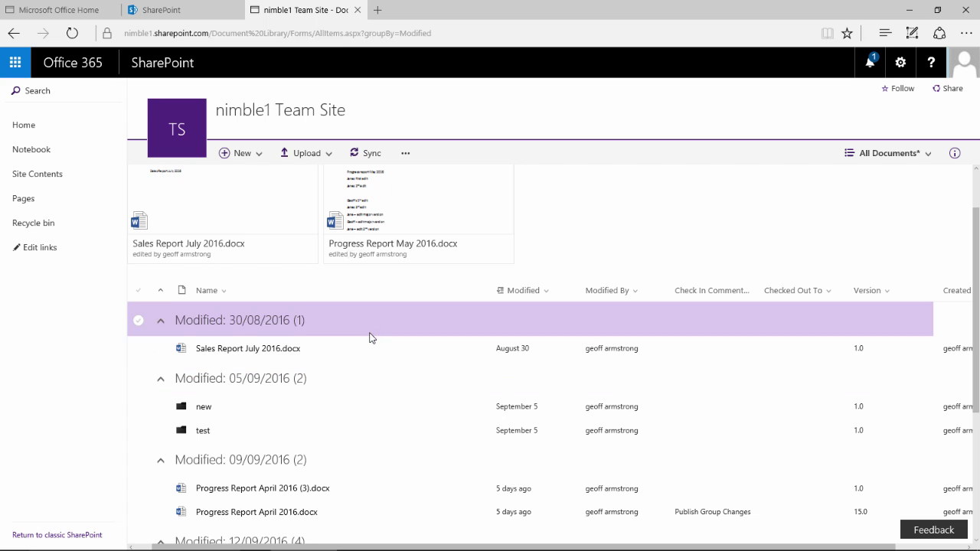
pyautogui.scroll(-1, 371, 351)
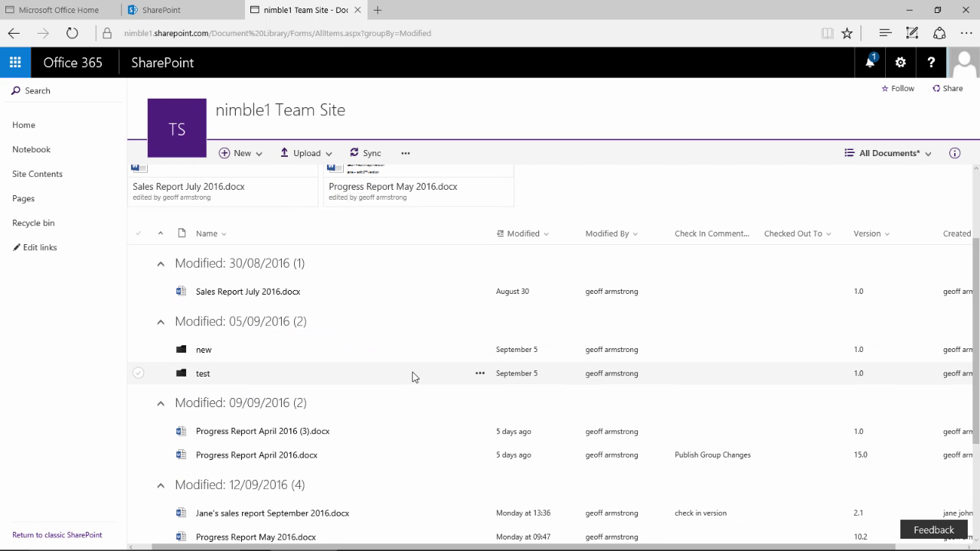
pyautogui.scroll(-3, 413, 377)
pyautogui.scroll(4, 421, 415)
pyautogui.click(516, 311)
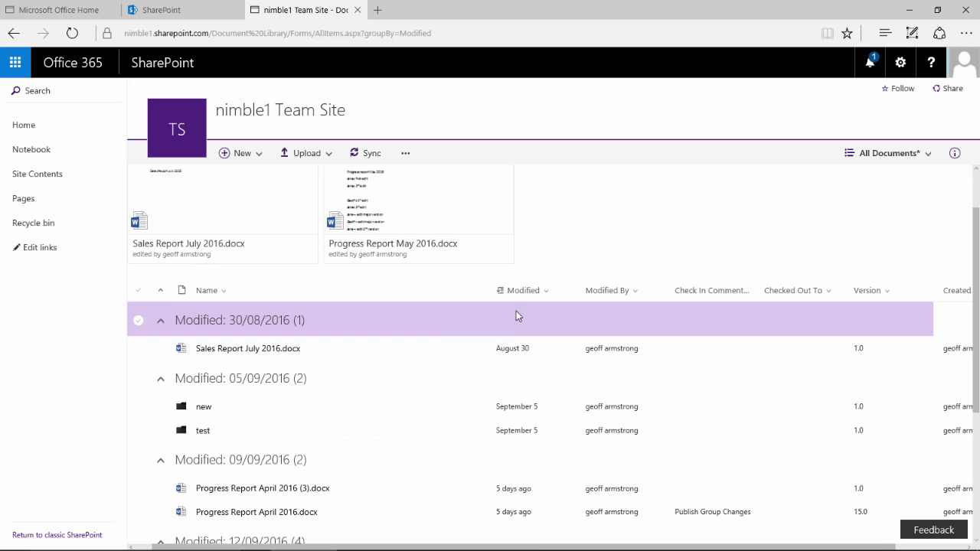
pyautogui.click(516, 316)
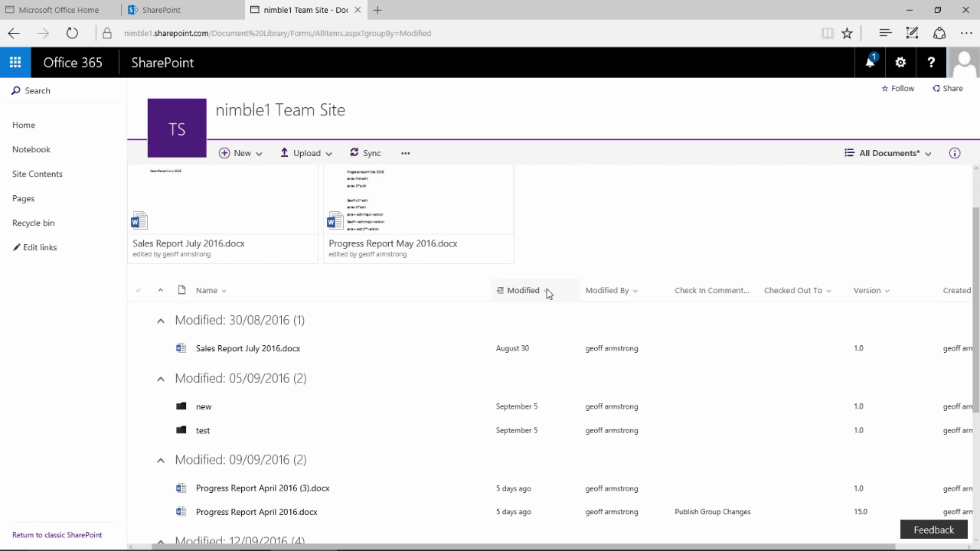
# Remove the grouping by Modified and group the library list by Modified By instead.
pyautogui.click(546, 290)
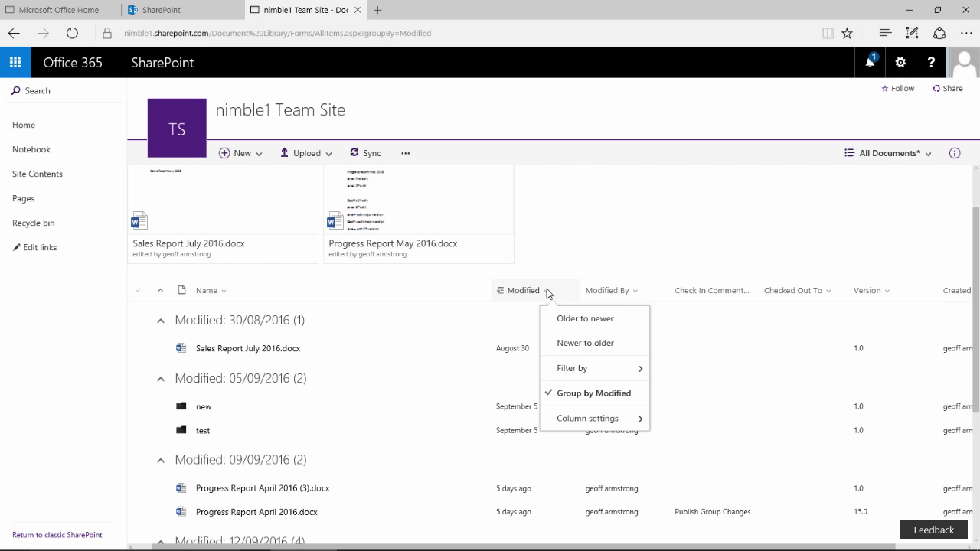
pyautogui.click(583, 394)
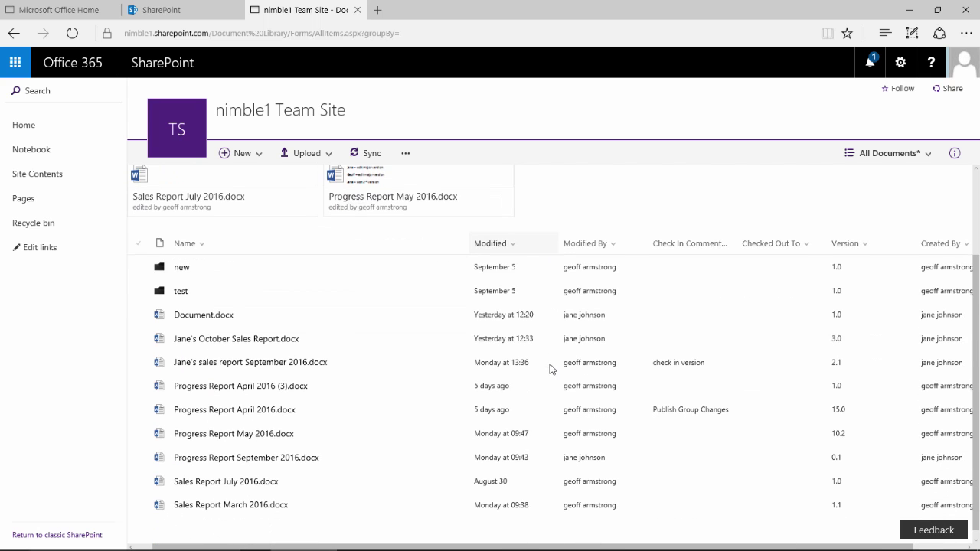
pyautogui.click(612, 243)
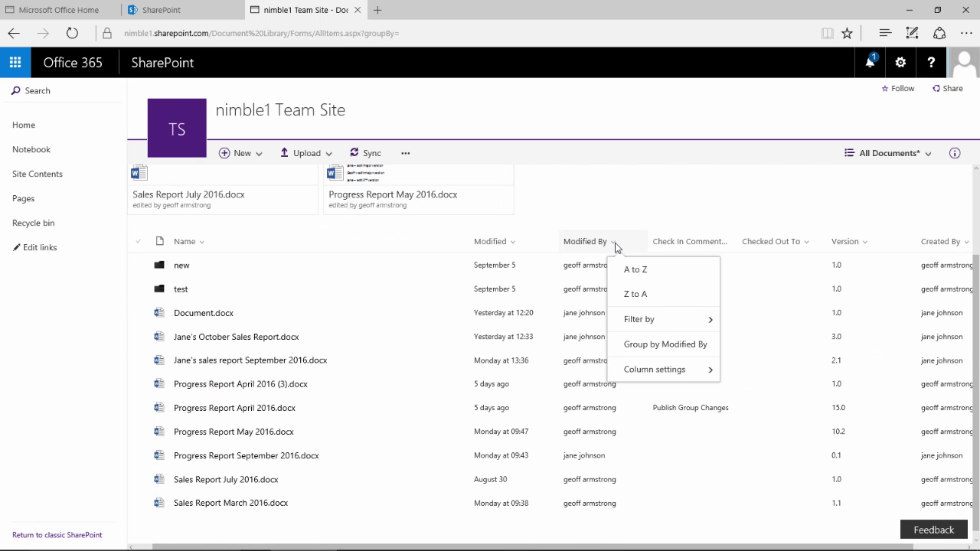
pyautogui.click(648, 352)
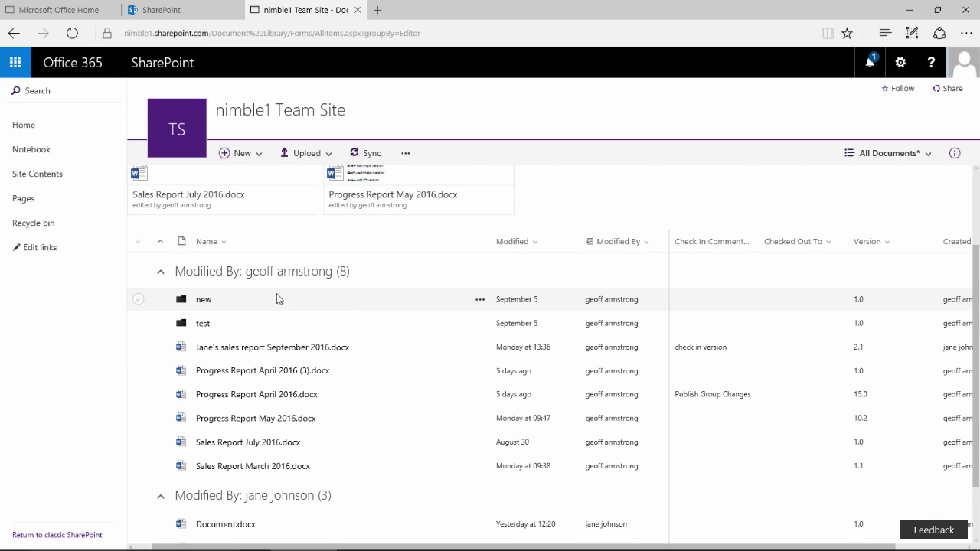
# Examine which folders and documents fall under each editor in the Modified By groups.
pyautogui.click(253, 274)
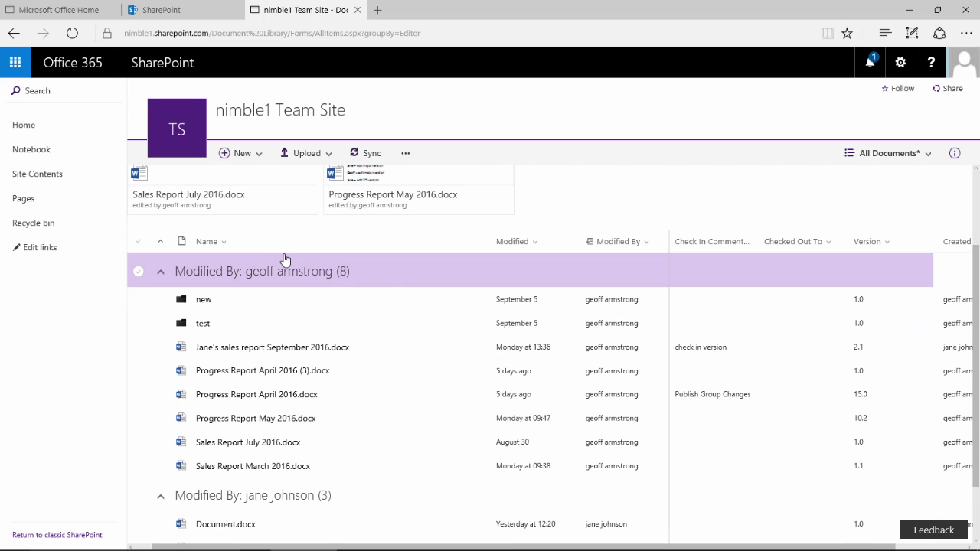
pyautogui.scroll(-1, 329, 352)
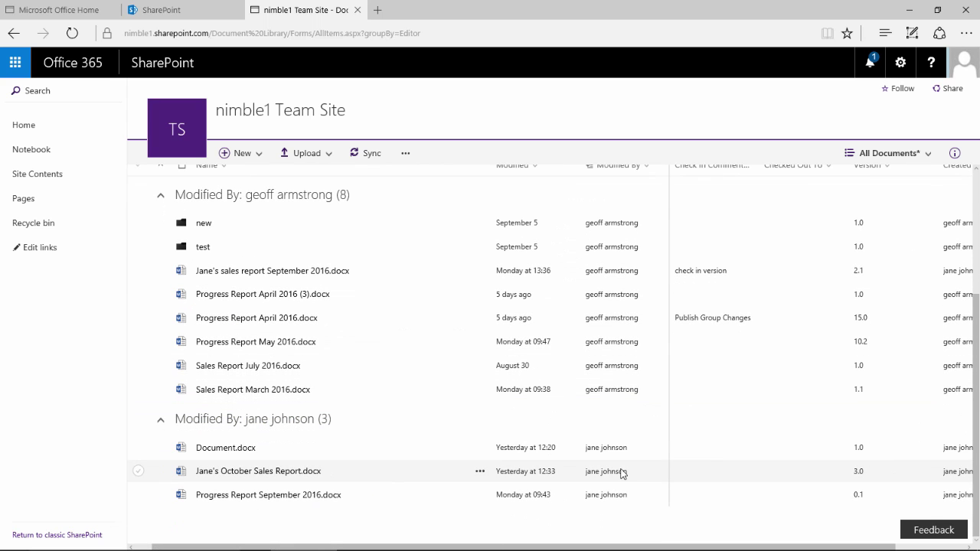
pyautogui.scroll(1, 429, 434)
pyautogui.scroll(1, 429, 277)
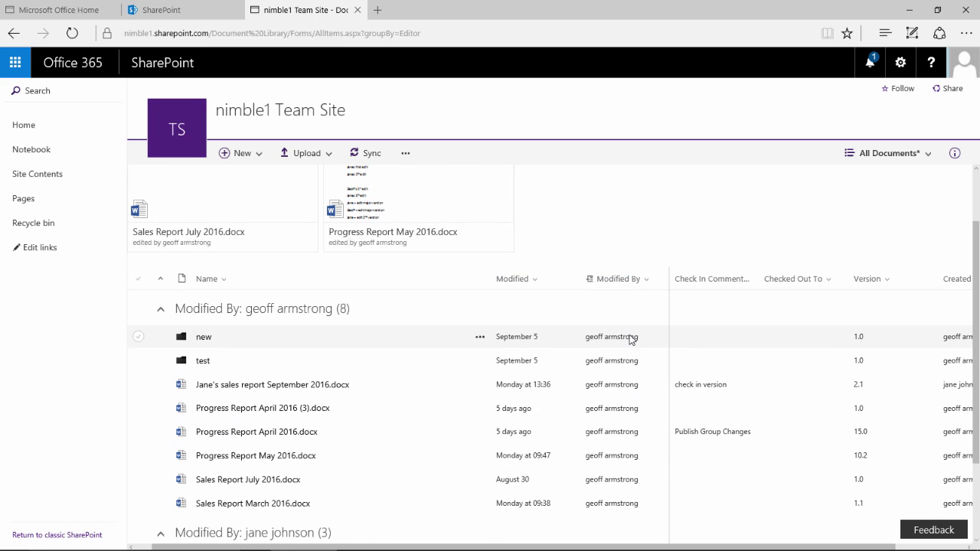
pyautogui.scroll(-1, 437, 377)
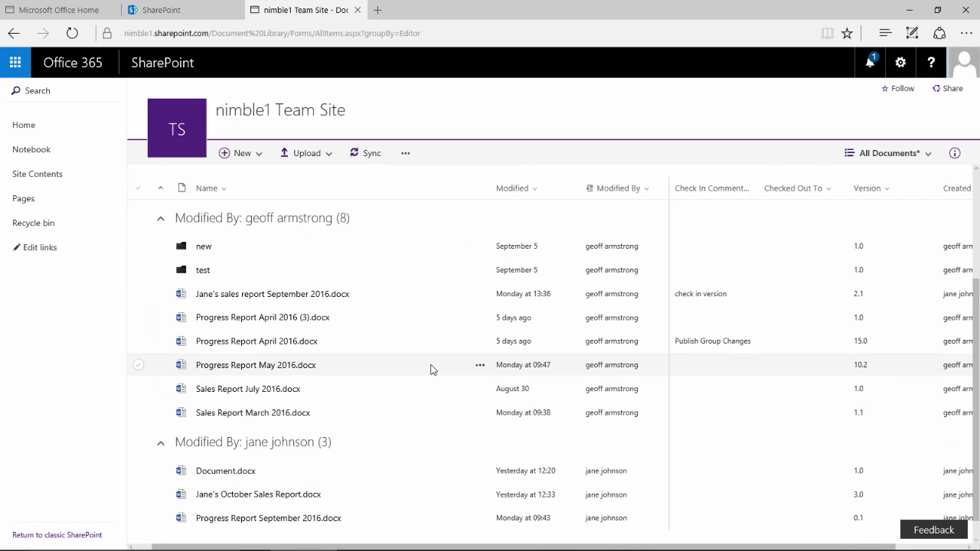
pyautogui.scroll(1, 411, 328)
pyautogui.scroll(-2, 405, 343)
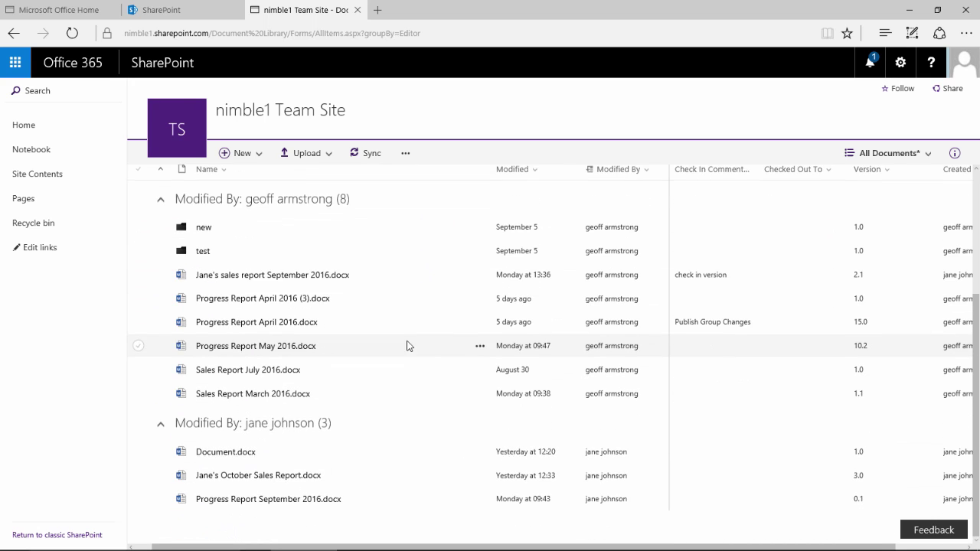
pyautogui.scroll(1, 490, 337)
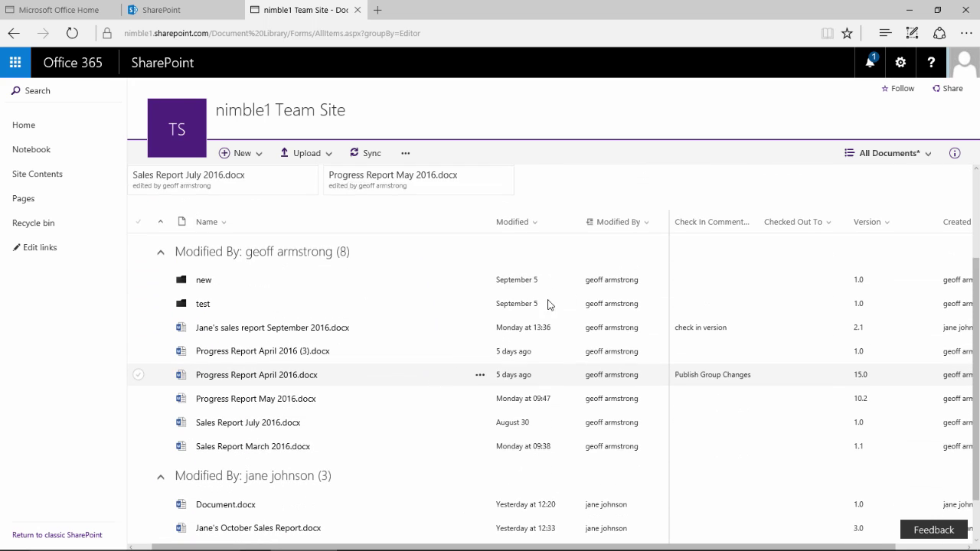
# Remove the Modified By grouping from the document list.
pyautogui.click(647, 225)
pyautogui.click(681, 325)
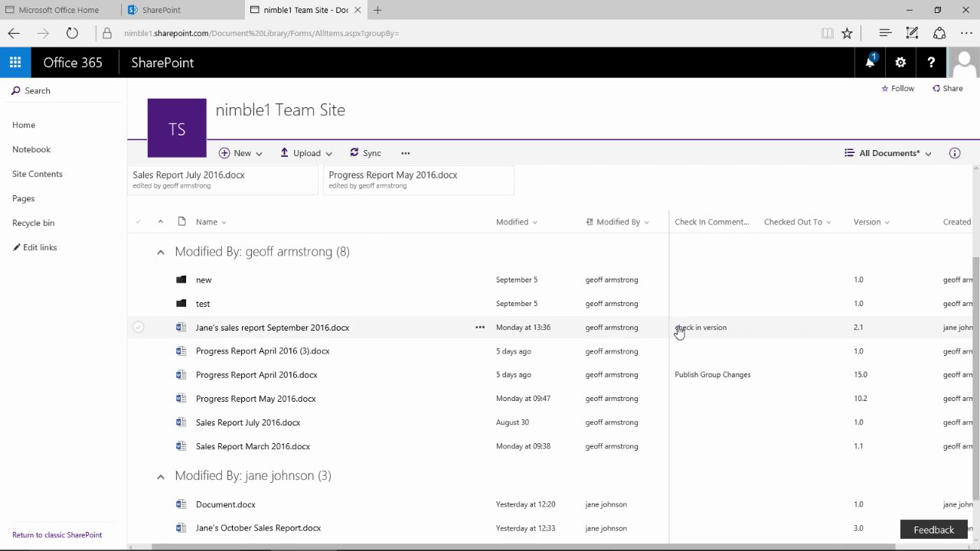
pyautogui.scroll(-2, 518, 330)
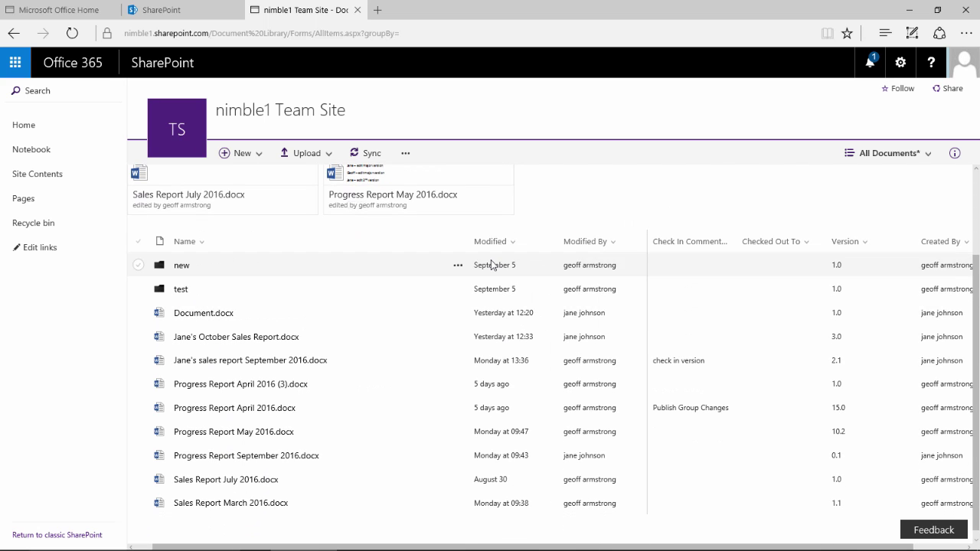
# Filter the Modified By column to the first listed editor, and clear that filter after viewing the matching files.
pyautogui.click(614, 243)
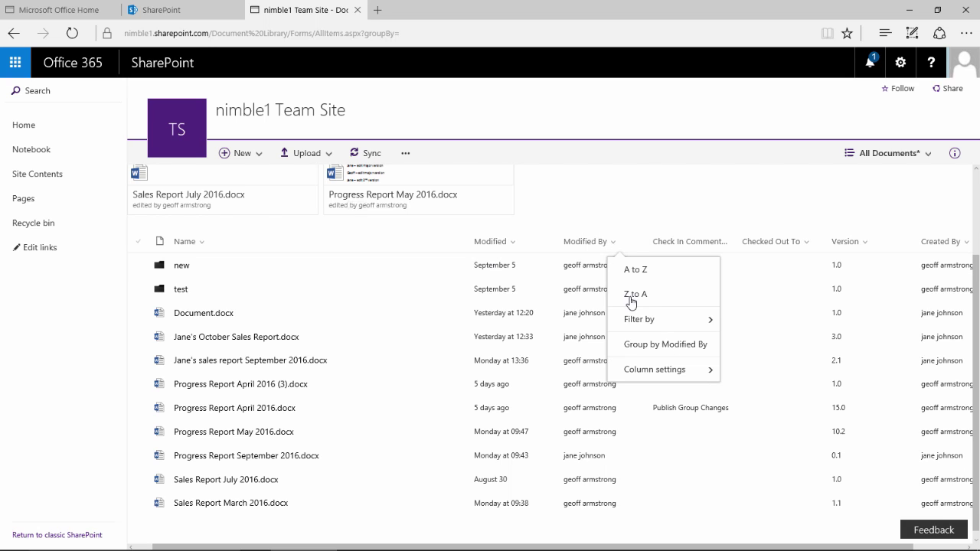
pyautogui.moveTo(640, 328)
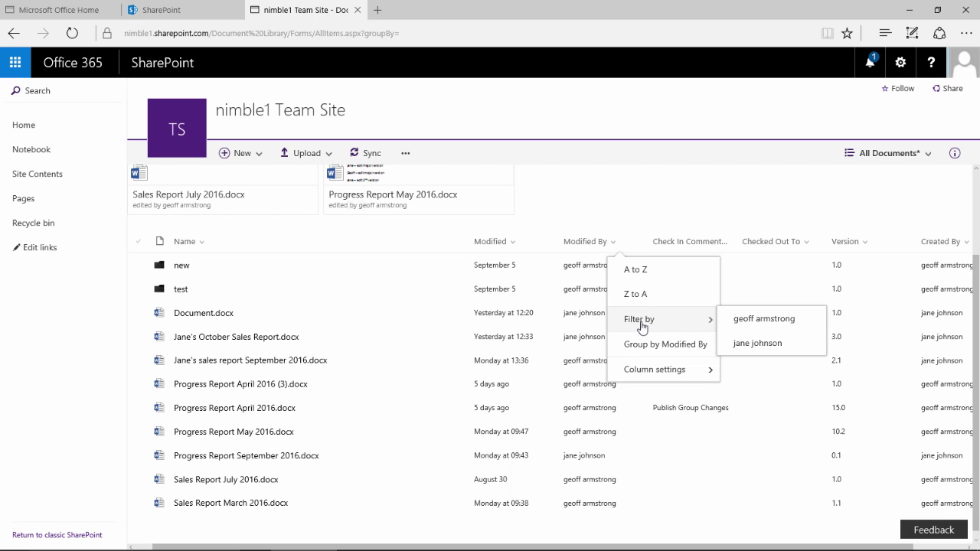
pyautogui.click(759, 322)
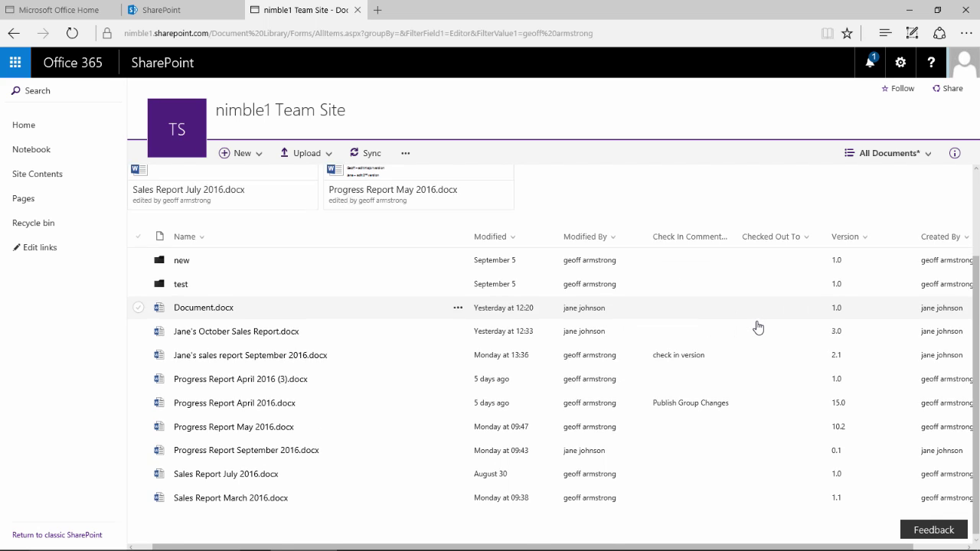
pyautogui.scroll(-1, 402, 399)
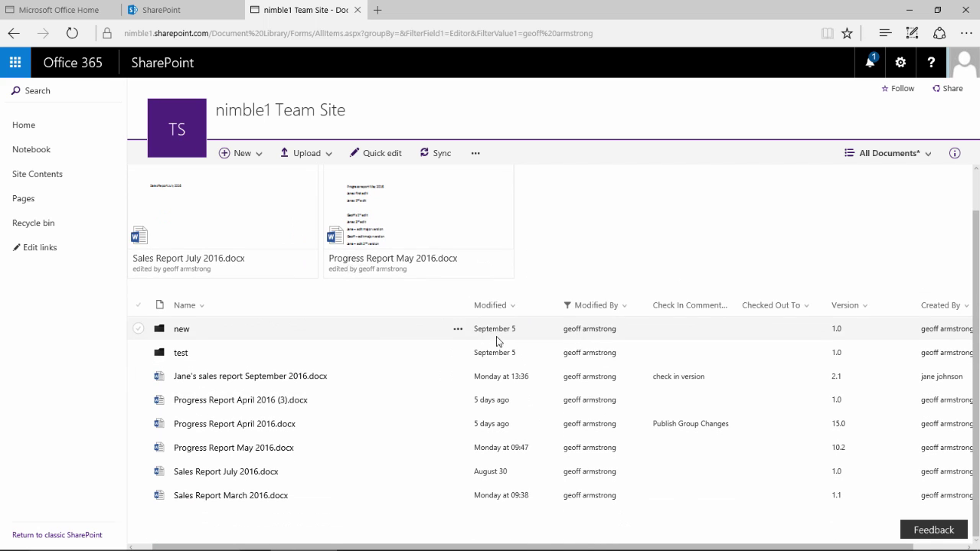
pyautogui.click(625, 306)
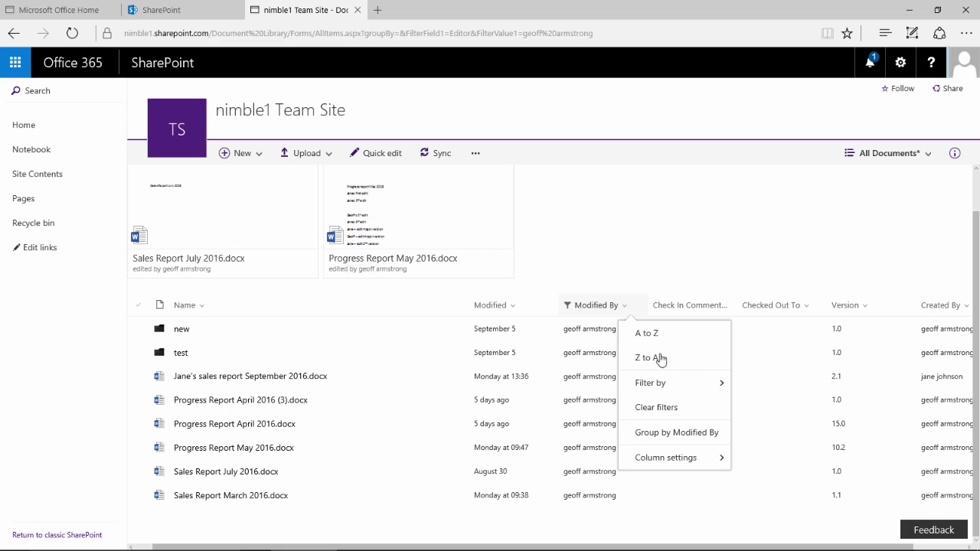
pyautogui.click(666, 408)
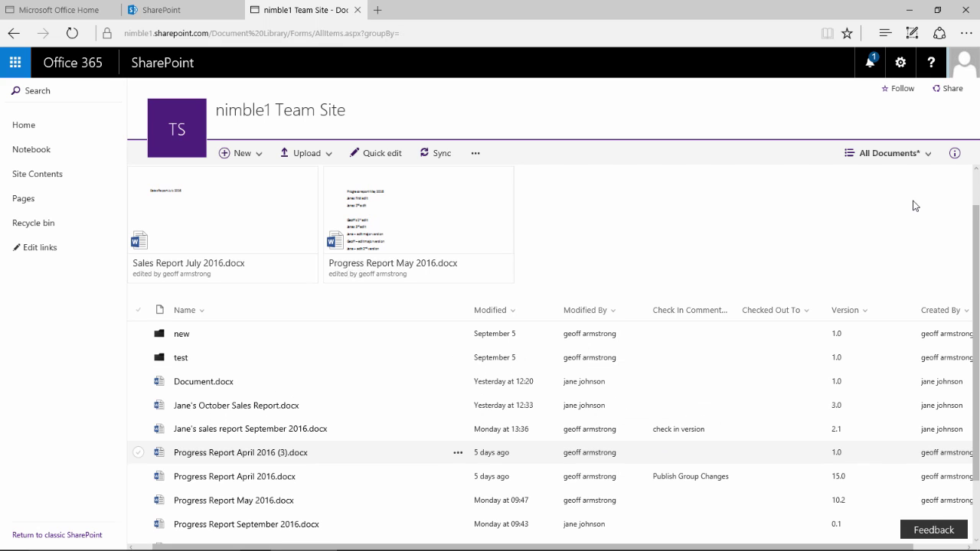
# Switch the library from List to Tiles view and show the Arrange column headings above the tiles.
pyautogui.click(926, 154)
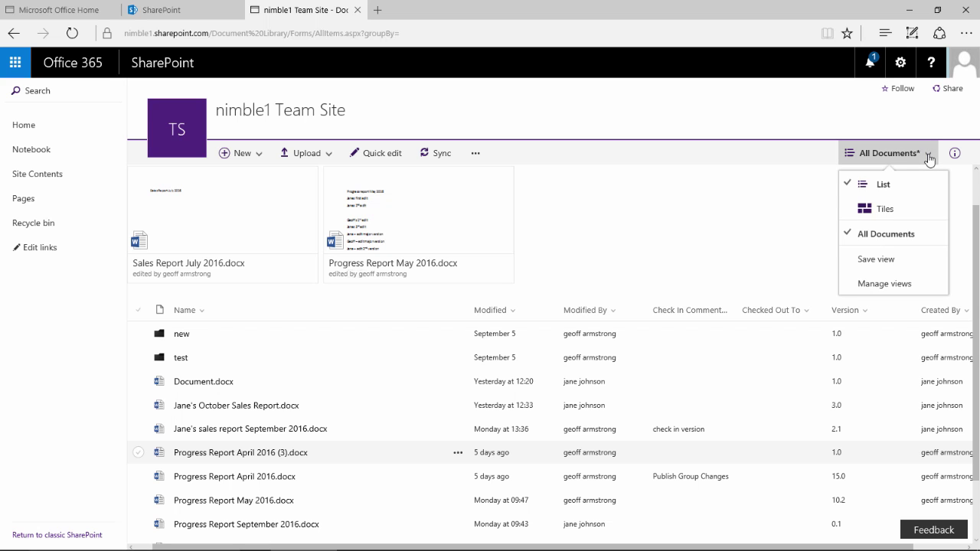
pyautogui.click(863, 211)
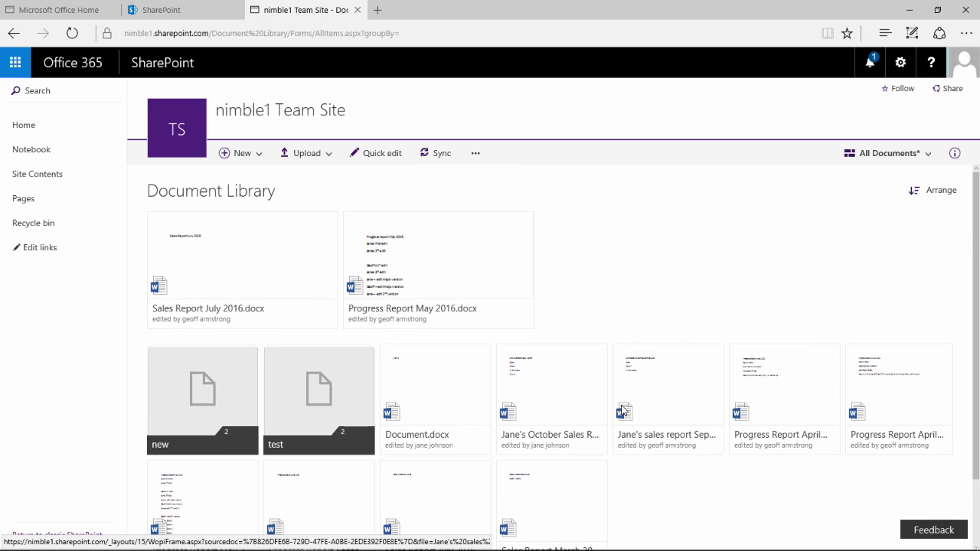
pyautogui.click(931, 199)
pyautogui.scroll(-3, 659, 322)
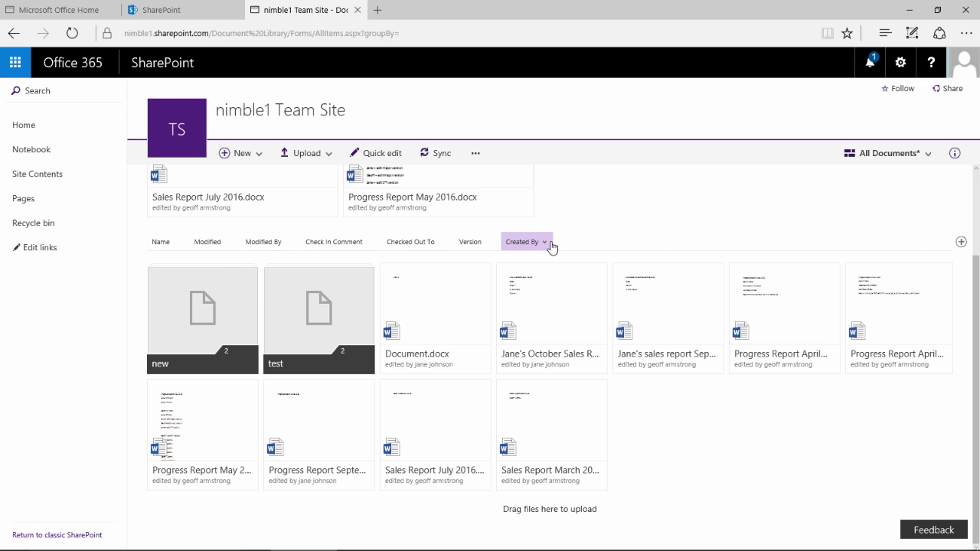
# Group the document tiles by Modified By.
pyautogui.scroll(1, 557, 276)
pyautogui.scroll(2, 556, 278)
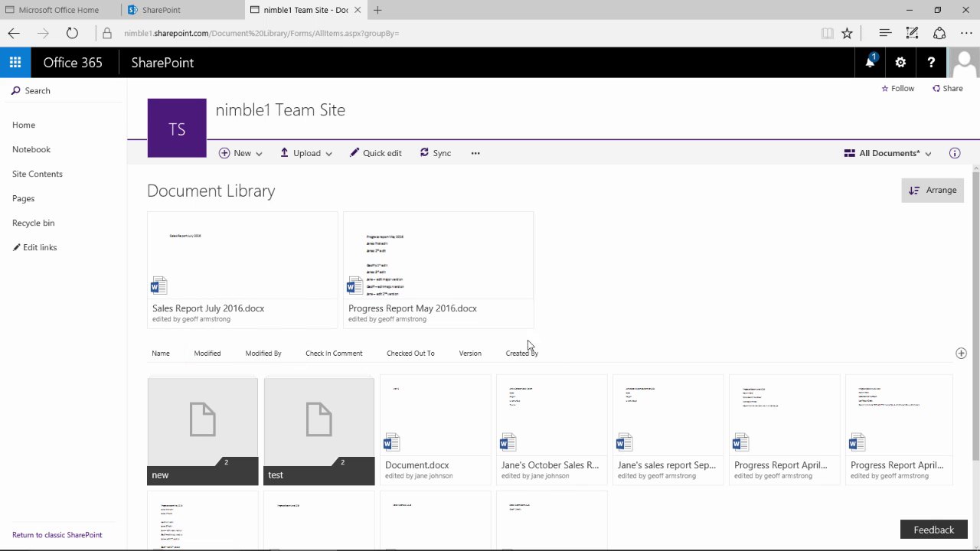
pyautogui.scroll(-3, 403, 286)
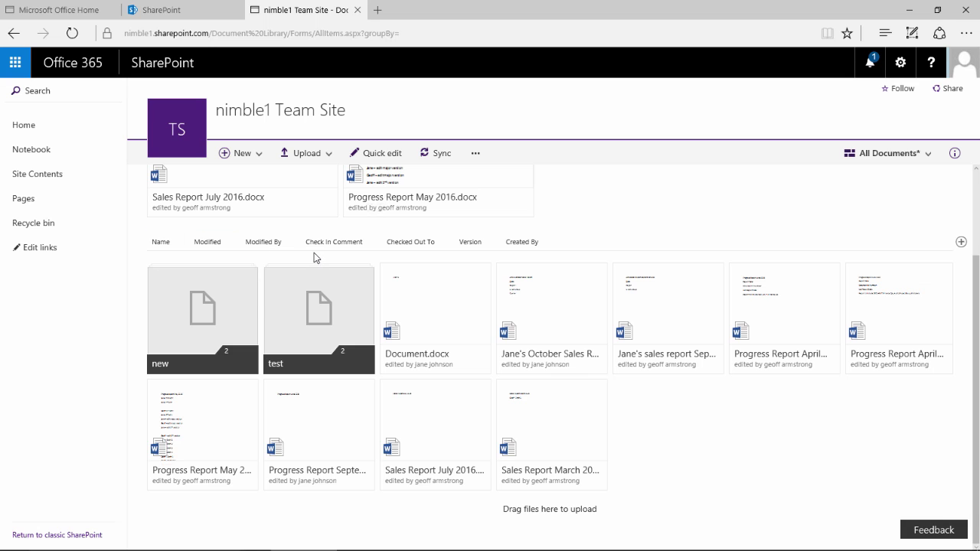
pyautogui.click(283, 244)
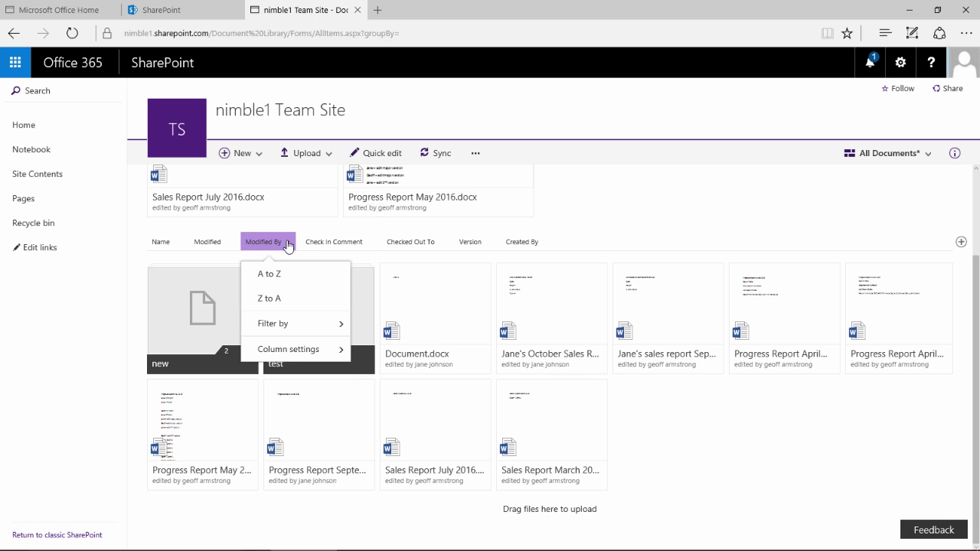
pyautogui.click(286, 348)
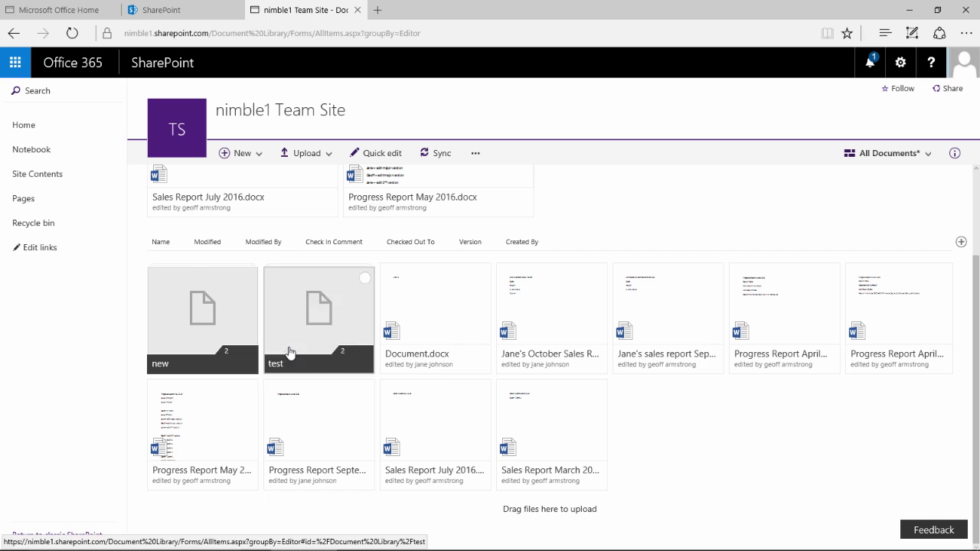
pyautogui.scroll(-3, 305, 341)
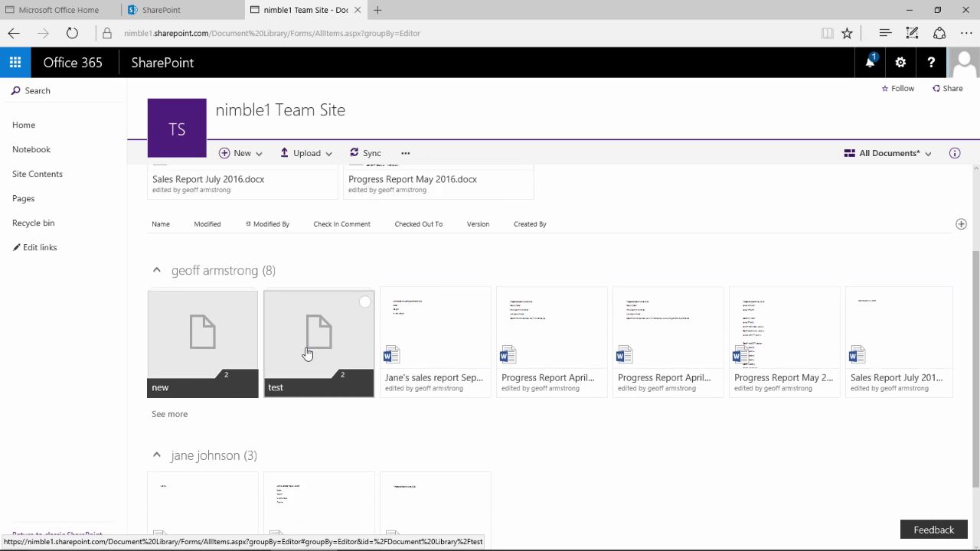
# Look over the documents in each editor's group and remove the Modified By grouping from the tiles.
pyautogui.scroll(-2, 528, 379)
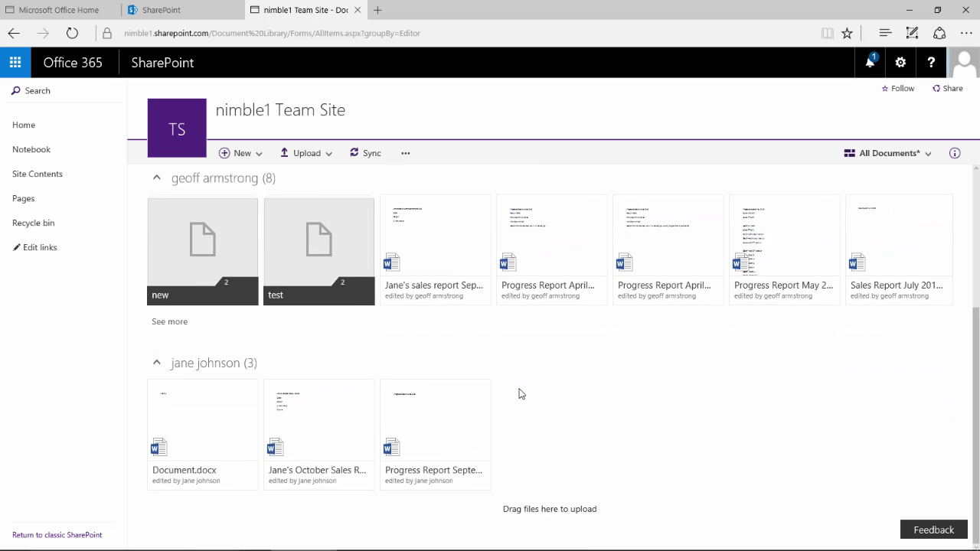
pyautogui.scroll(2, 362, 345)
pyautogui.scroll(2, 367, 435)
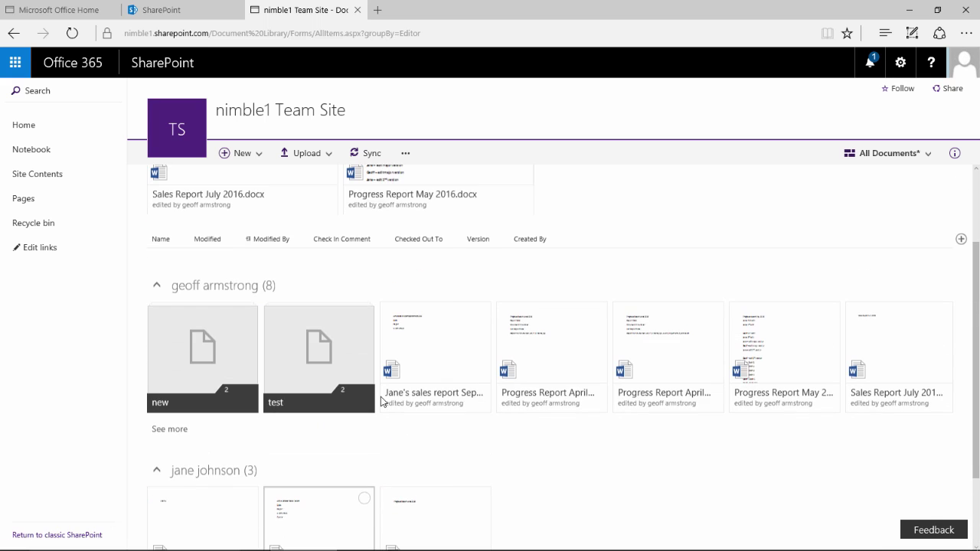
pyautogui.scroll(-3, 188, 270)
pyautogui.scroll(3, 750, 306)
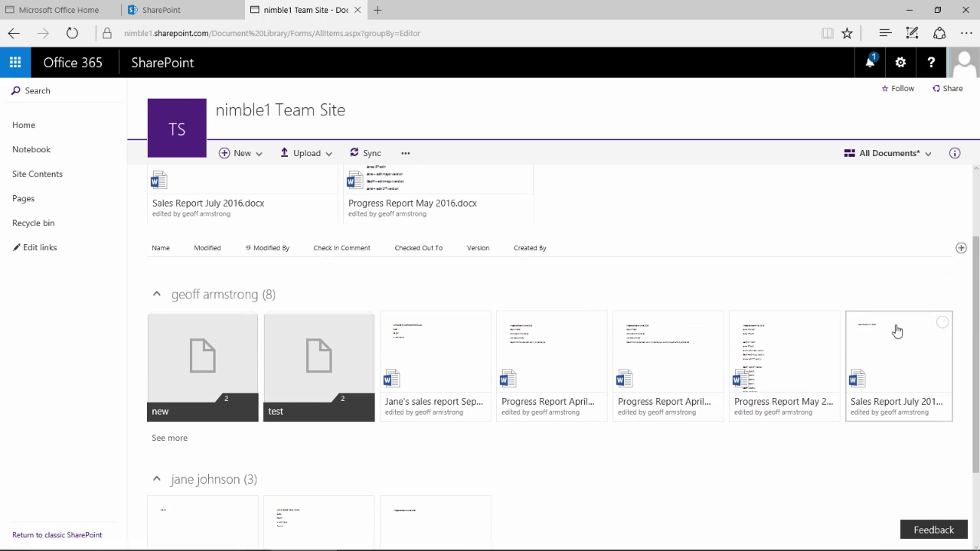
pyautogui.scroll(-3, 602, 357)
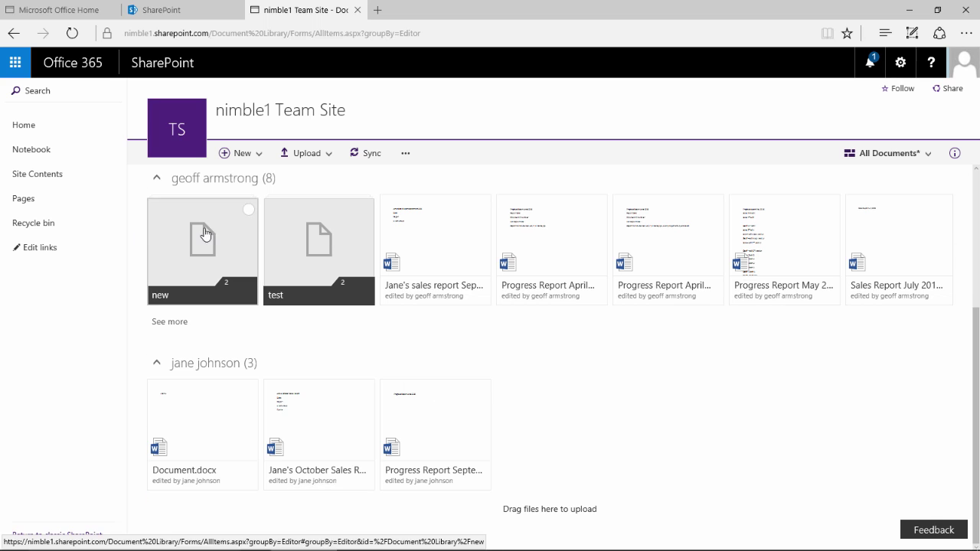
pyautogui.scroll(3, 268, 256)
pyautogui.click(297, 252)
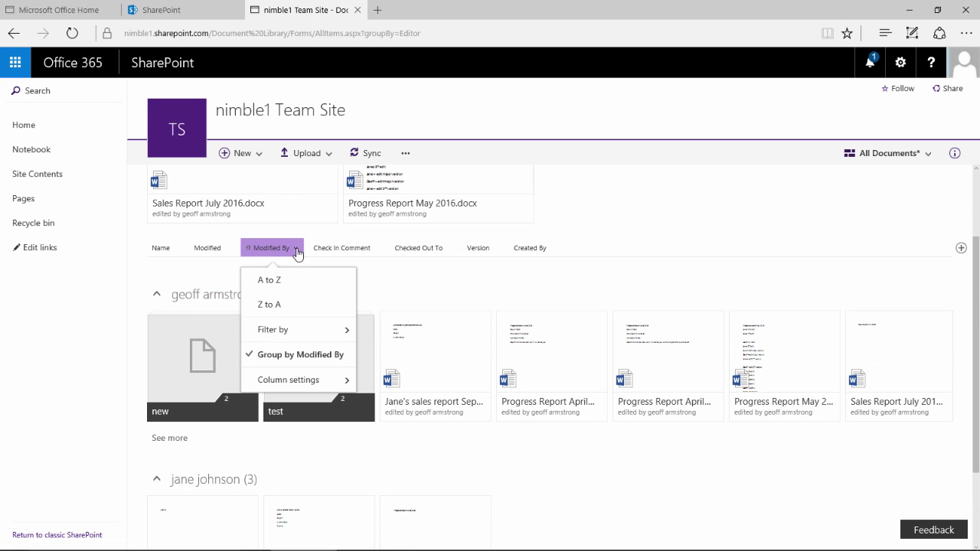
pyautogui.click(295, 356)
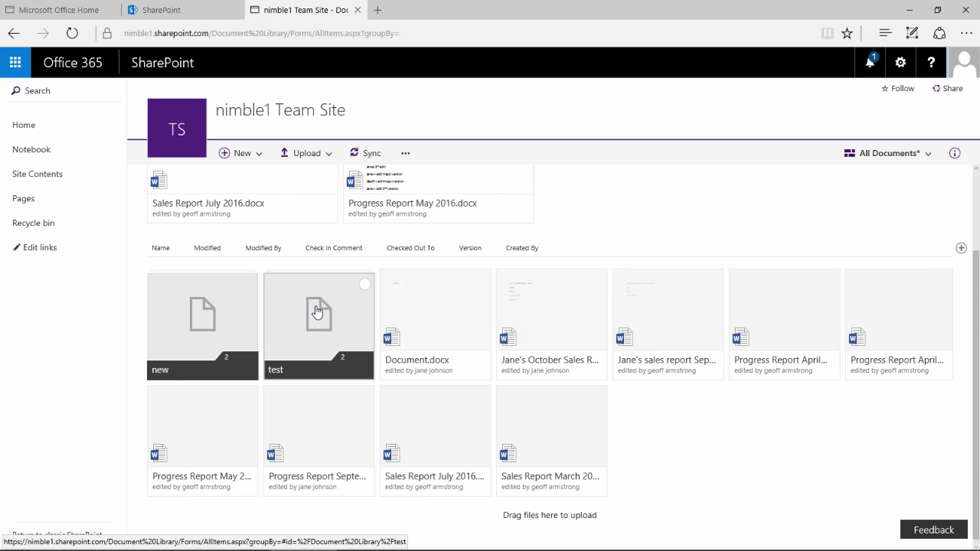
# Group the document tiles by Modified and look through the resulting date groups.
pyautogui.click(224, 250)
pyautogui.click(239, 358)
pyautogui.scroll(-6, 243, 390)
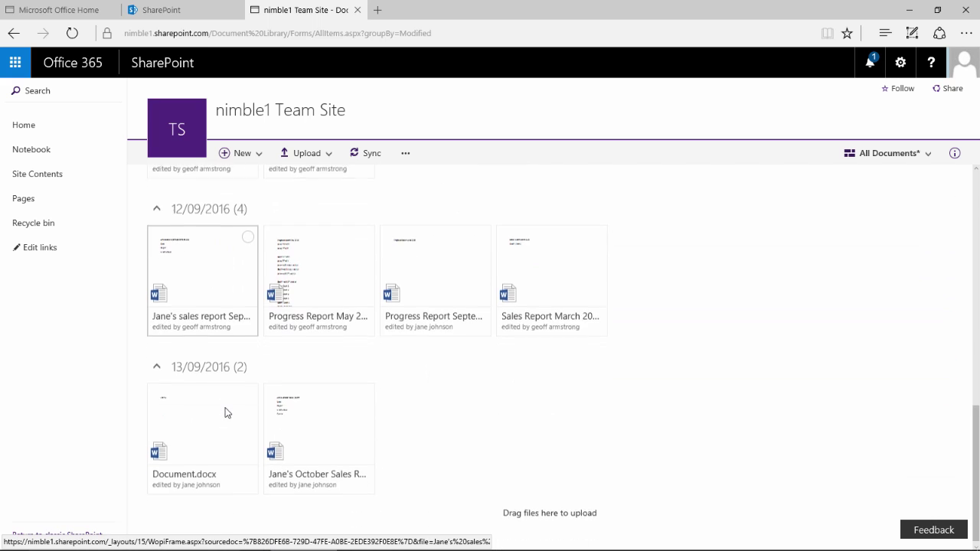
pyautogui.scroll(7, 229, 417)
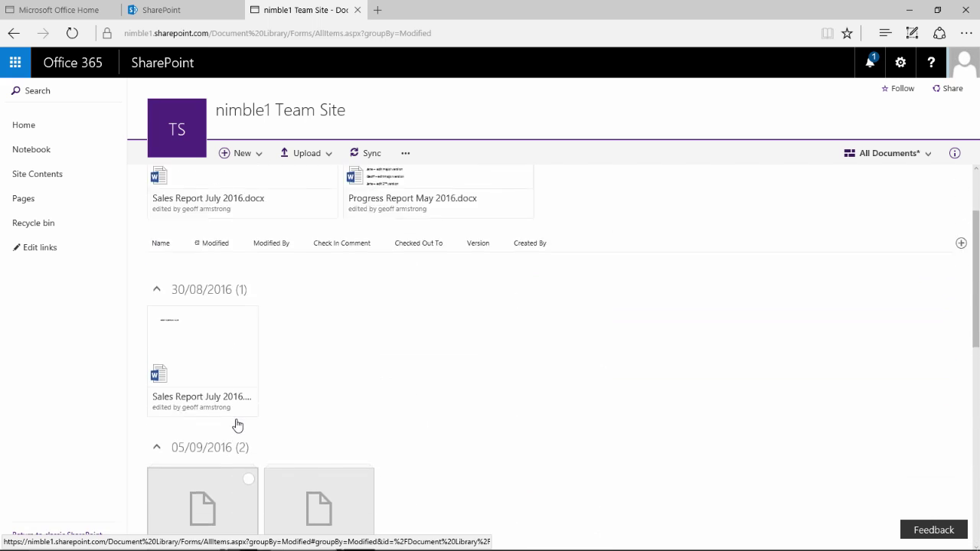
pyautogui.scroll(3, 238, 425)
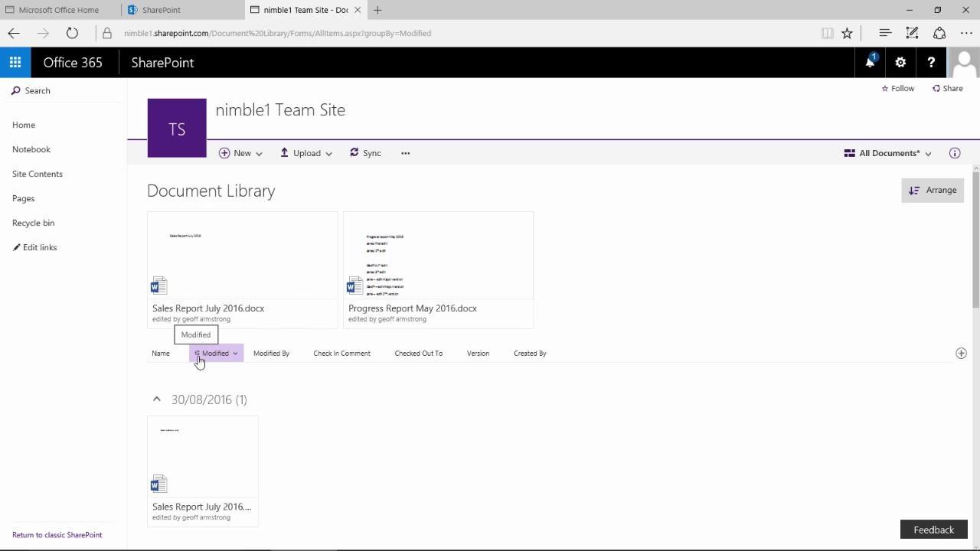
# Remove the Modified grouping from the document tiles.
pyautogui.click(235, 355)
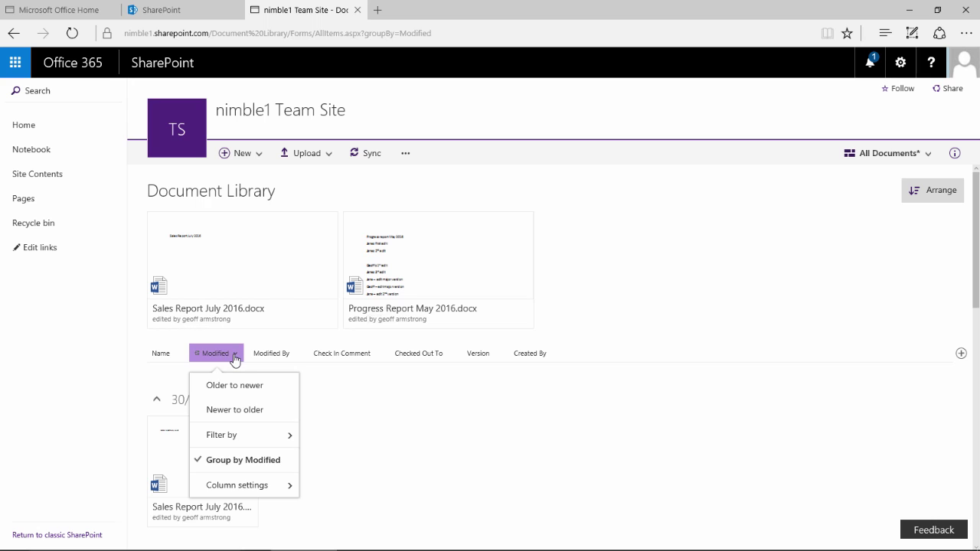
pyautogui.click(221, 462)
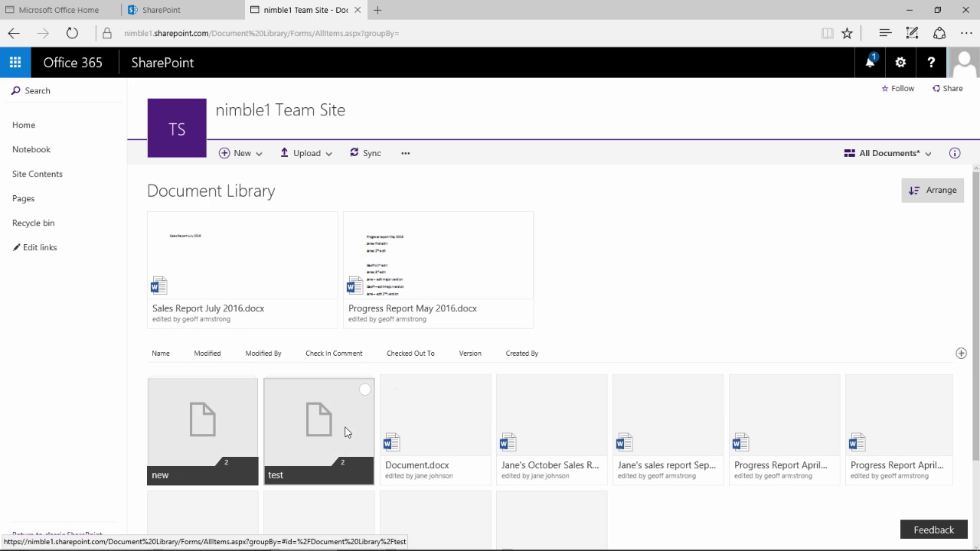
pyautogui.scroll(-2, 344, 426)
pyautogui.scroll(1, 329, 428)
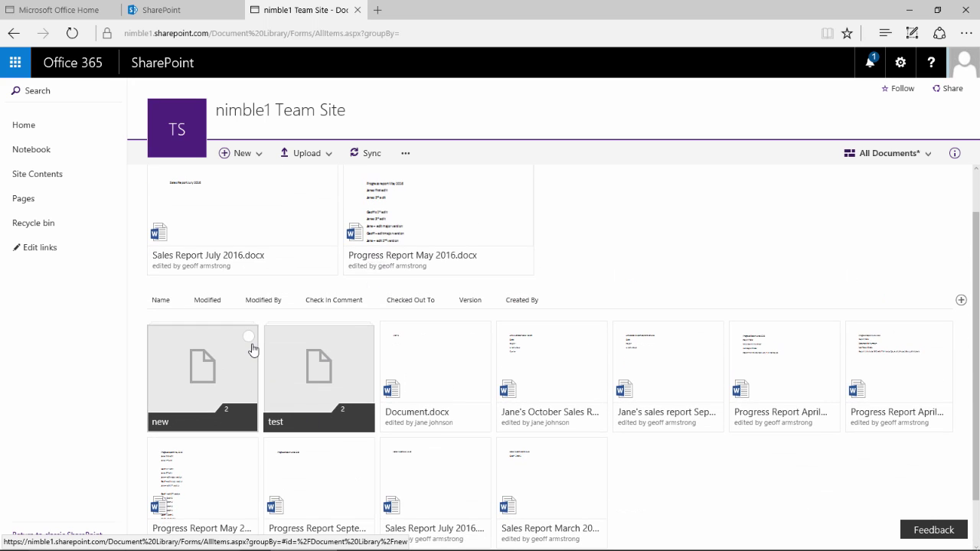
pyautogui.scroll(2, 251, 346)
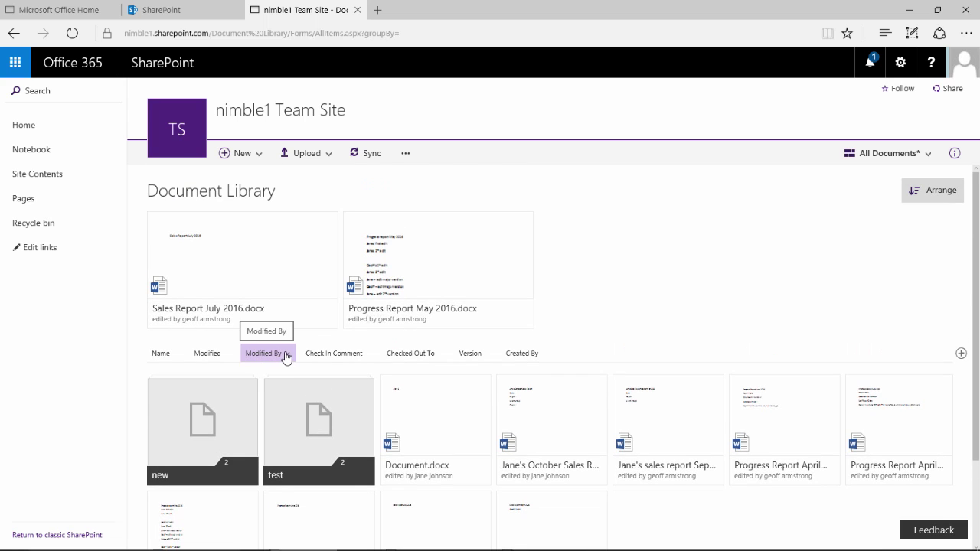
# Filter the tiles by the first editor listed under Modified By and look over the matching files.
pyautogui.click(282, 354)
pyautogui.moveTo(295, 436)
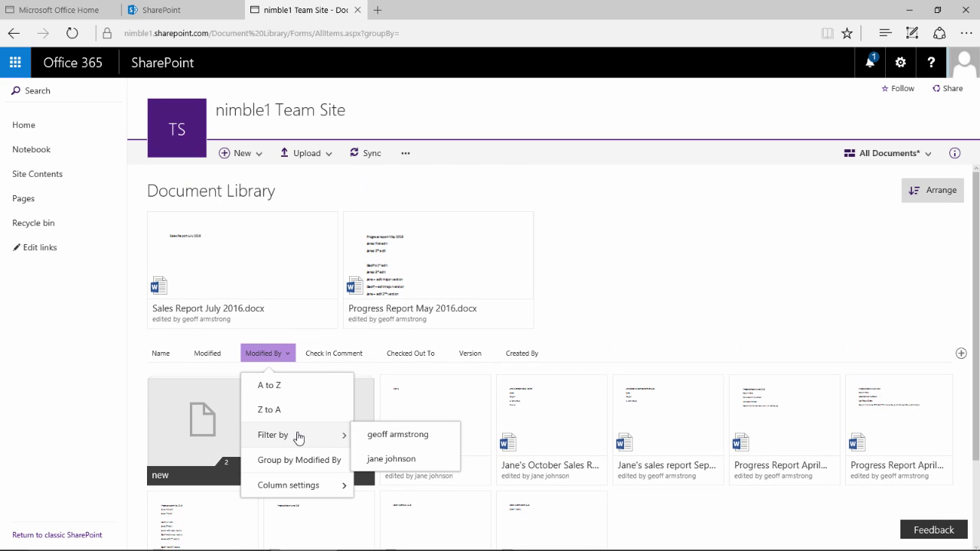
pyautogui.click(408, 438)
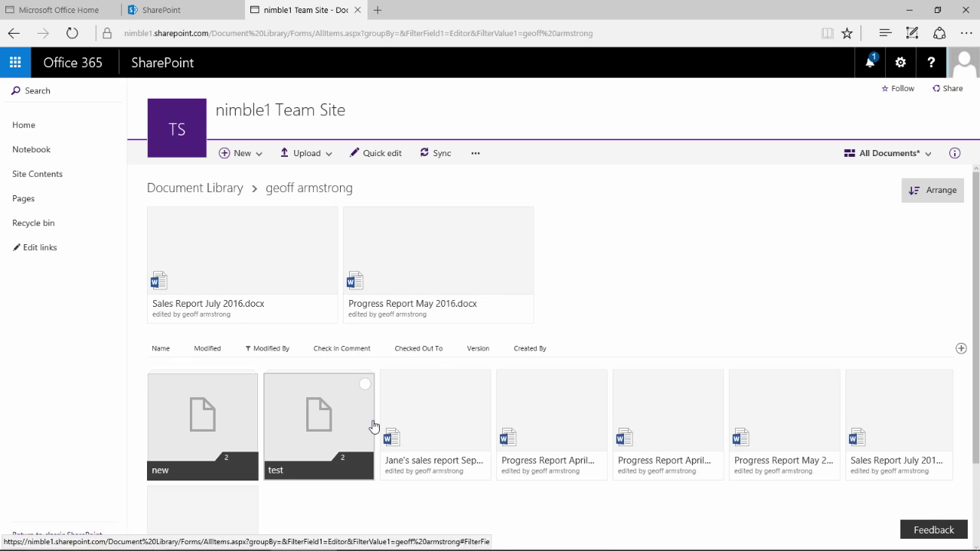
pyautogui.scroll(-2, 344, 424)
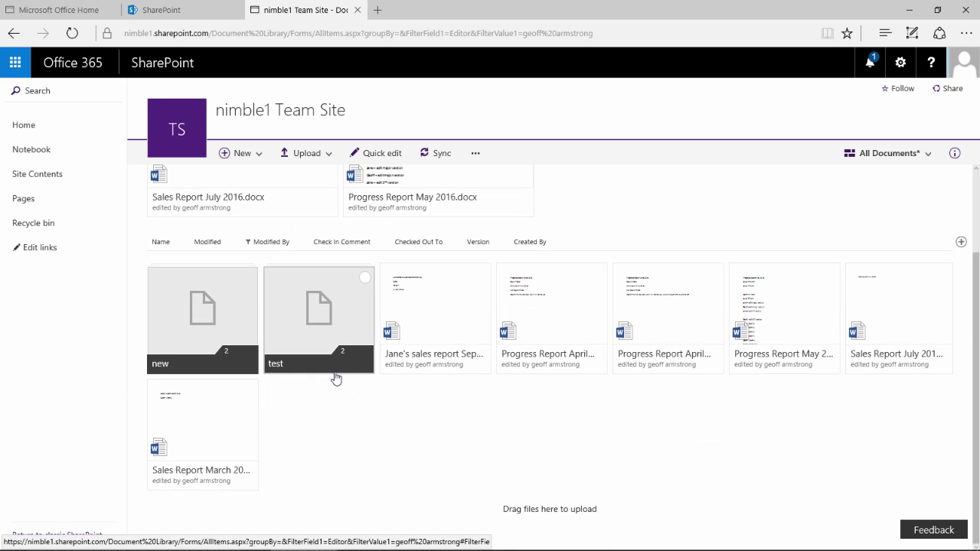
pyautogui.scroll(2, 339, 376)
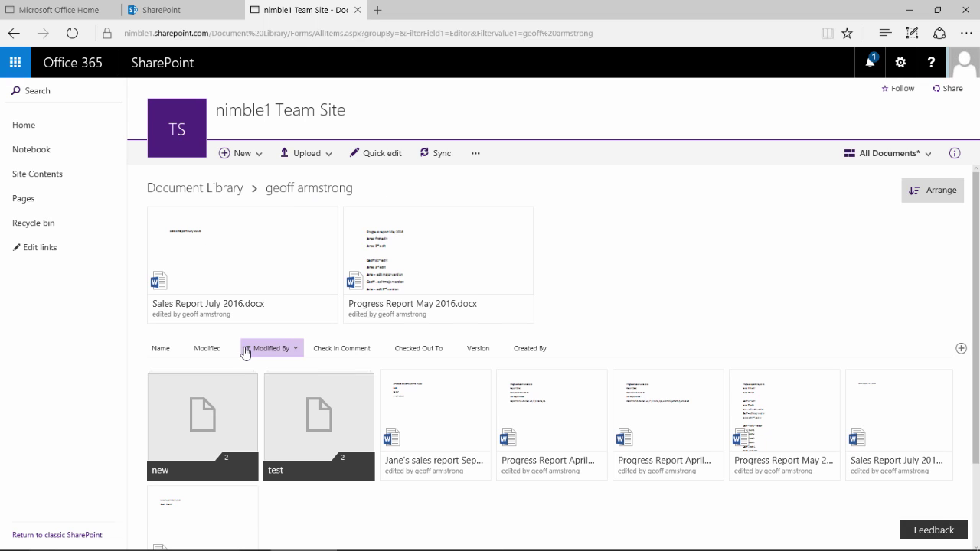
# Add the second listed editor to the Modified By filter so that both editors are selected.
pyautogui.click(280, 351)
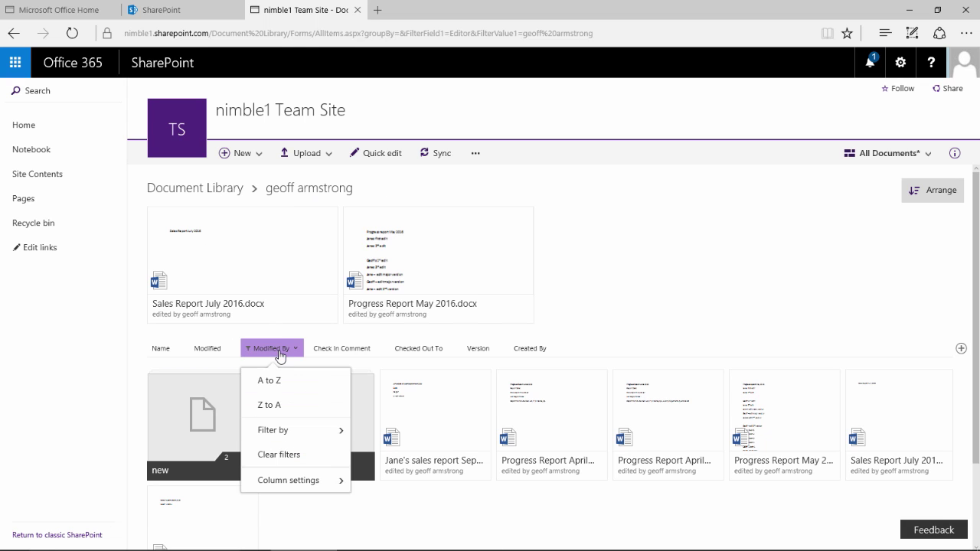
pyautogui.moveTo(288, 439)
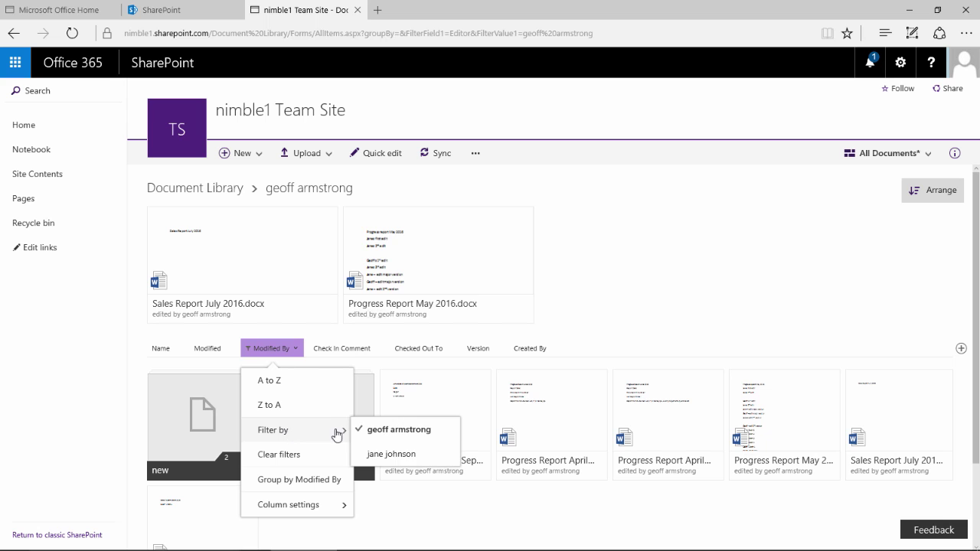
pyautogui.click(388, 458)
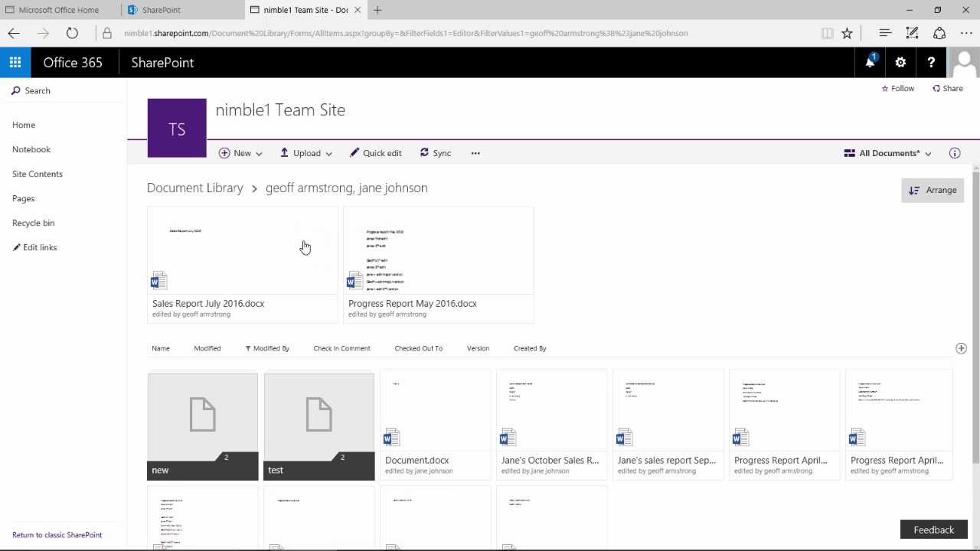
pyautogui.scroll(-2, 283, 340)
pyautogui.scroll(2, 245, 398)
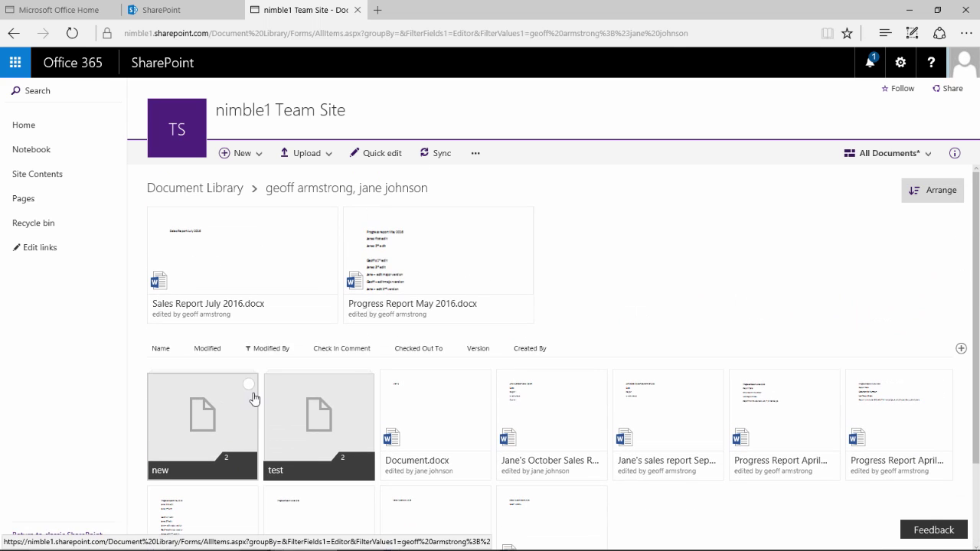
# Deselect the first listed editor in the Modified By filter, keeping only the second editor selected.
pyautogui.click(277, 350)
pyautogui.moveTo(341, 433)
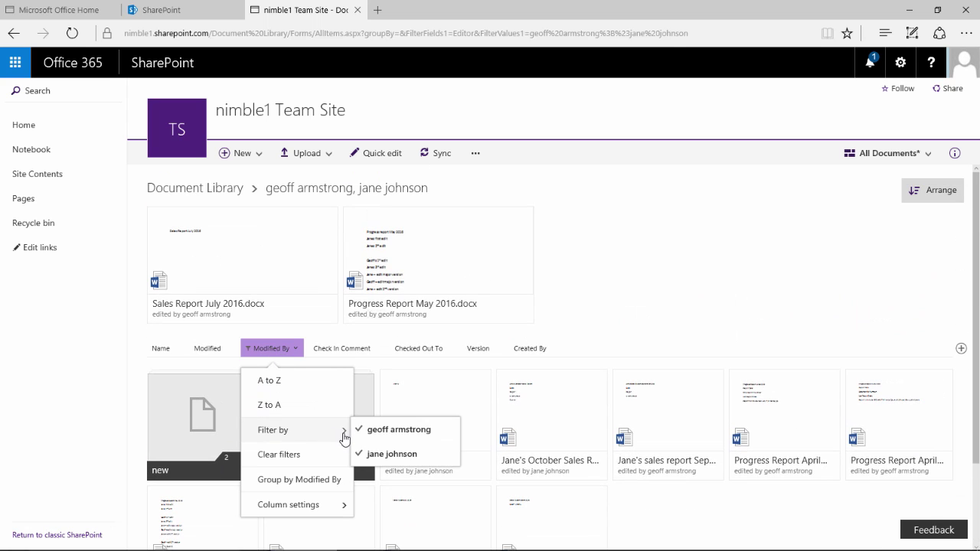
pyautogui.click(397, 433)
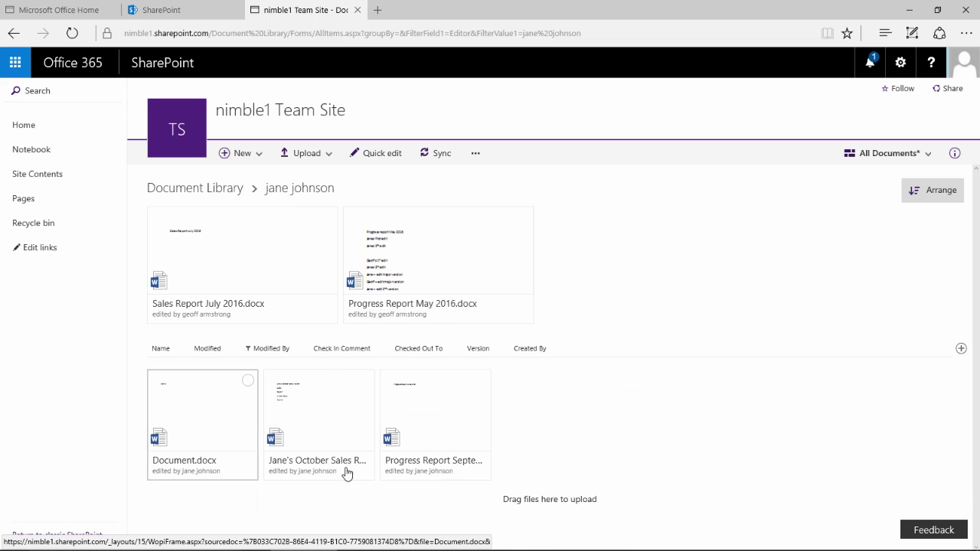
# Deselect the remaining editor in the Modified By filter and look over the unfiltered tiles.
pyautogui.click(264, 351)
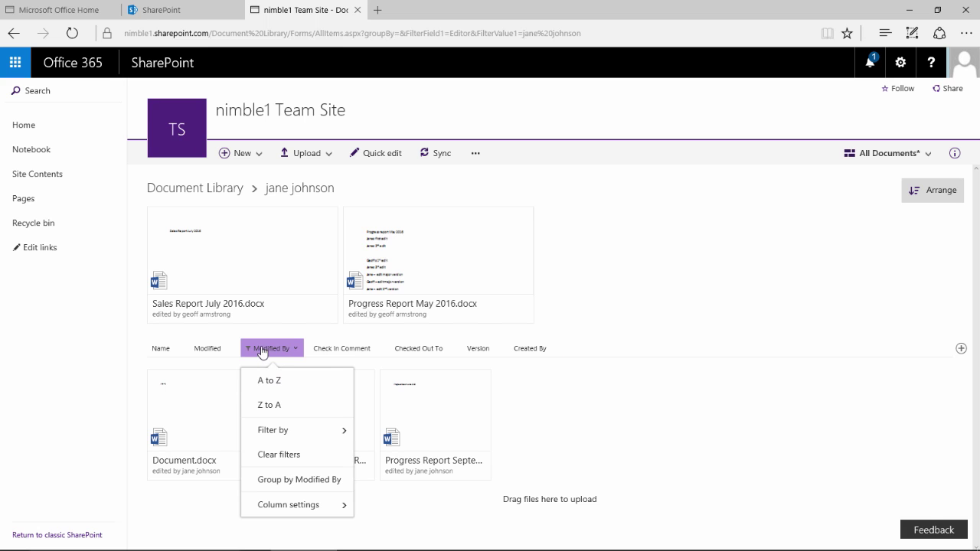
pyautogui.moveTo(301, 440)
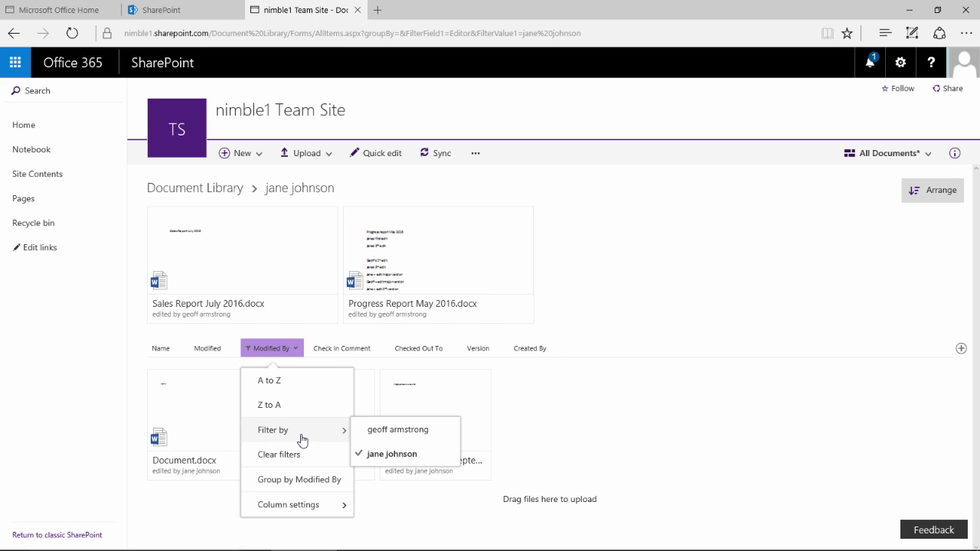
pyautogui.click(387, 455)
pyautogui.scroll(-3, 597, 375)
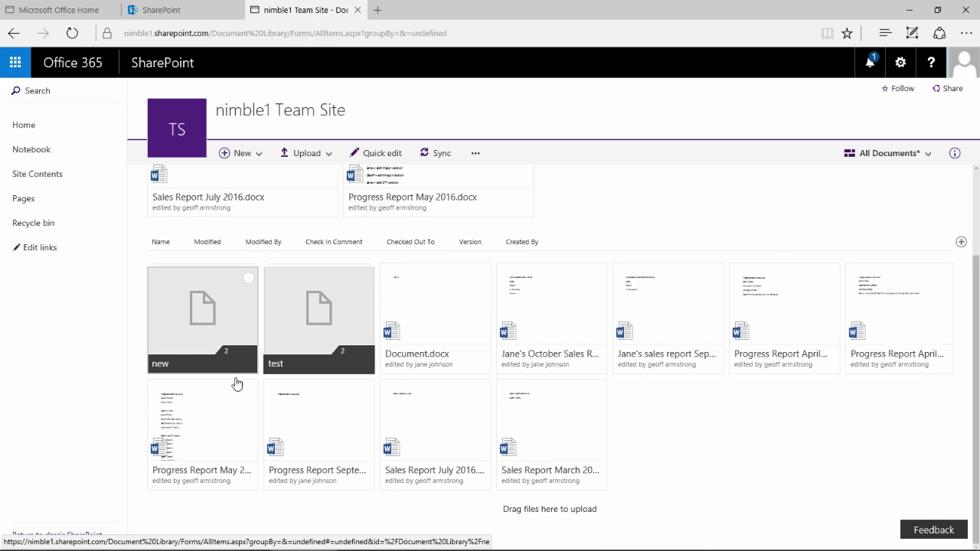
pyautogui.scroll(2, 660, 359)
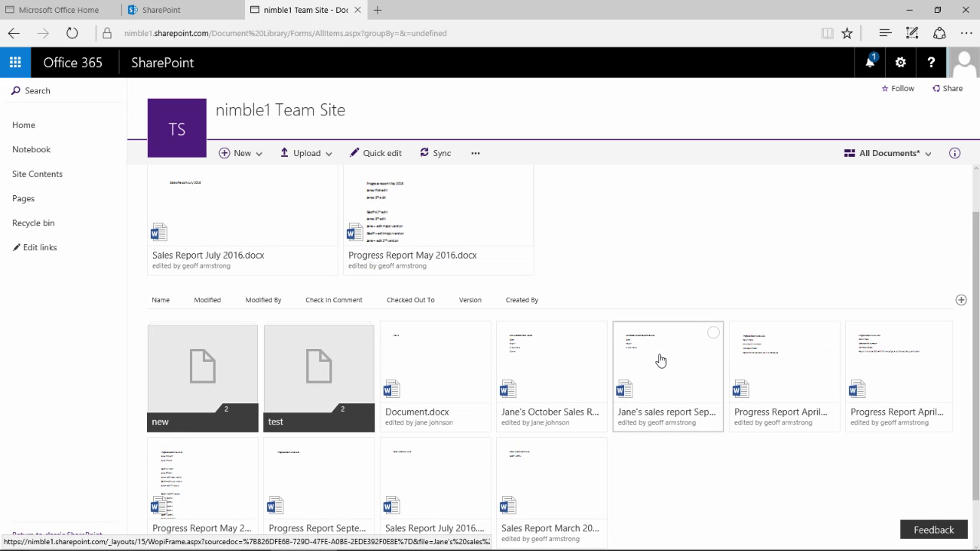
pyautogui.scroll(2, 660, 360)
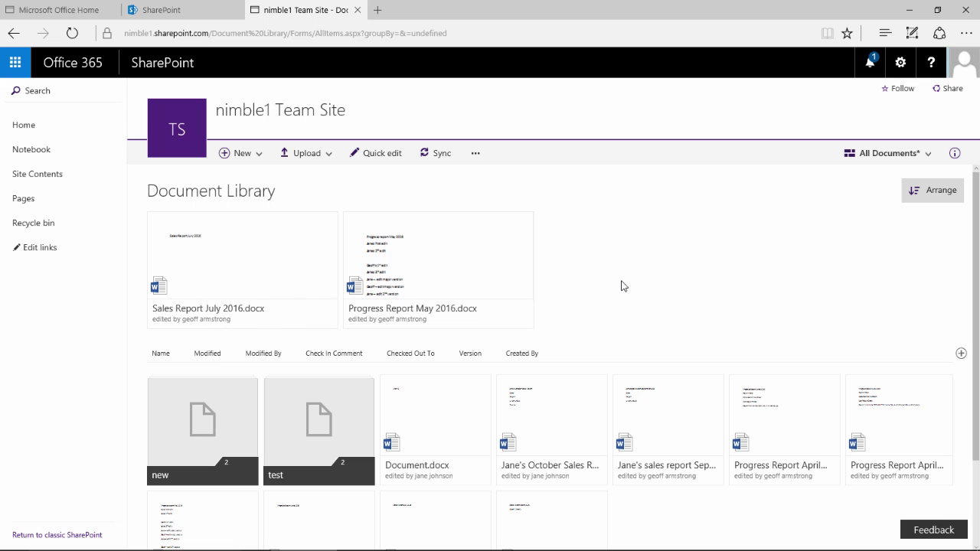
# Switch the document library from Tiles back to List view and look over the documents.
pyautogui.click(875, 157)
pyautogui.click(870, 186)
pyautogui.scroll(-3, 763, 260)
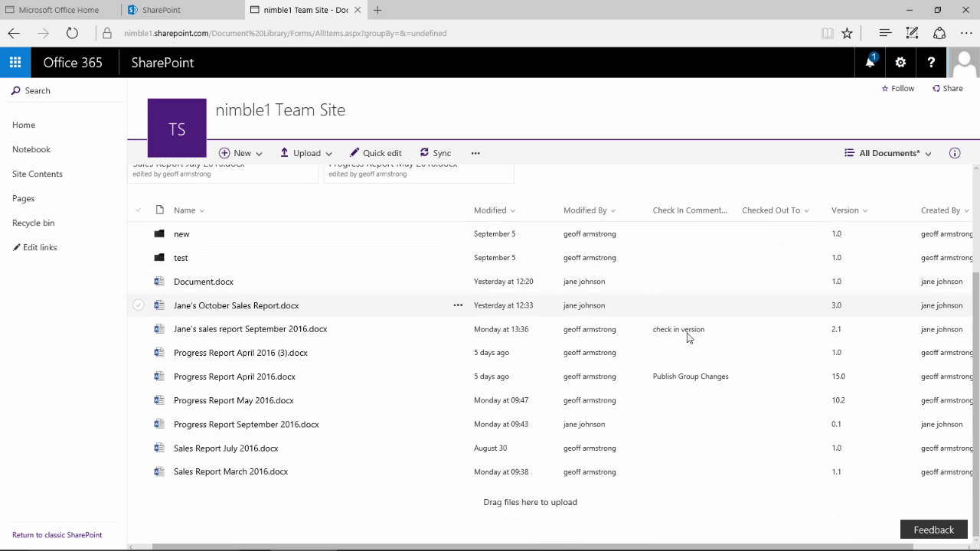
pyautogui.scroll(3, 708, 367)
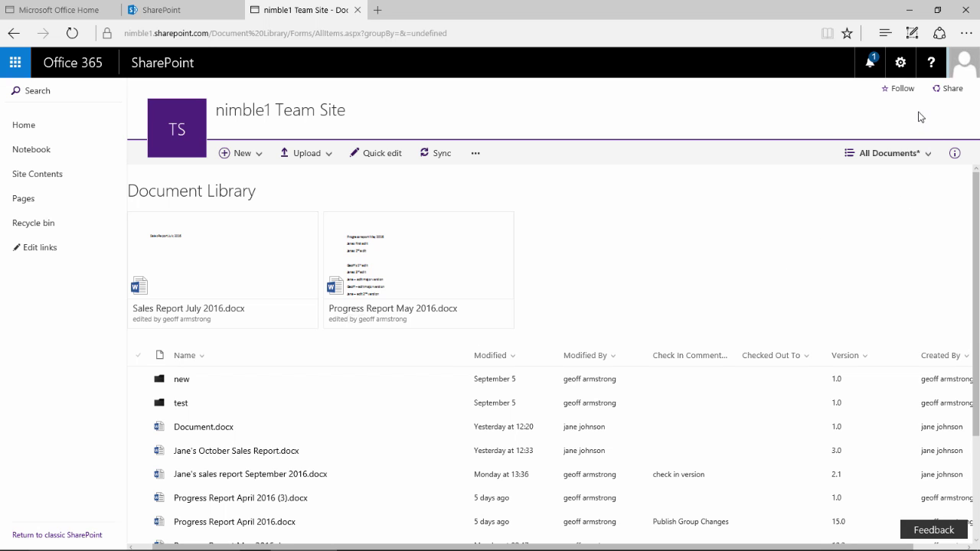
# Go to the document library's settings and open the All Documents view for editing.
pyautogui.click(901, 63)
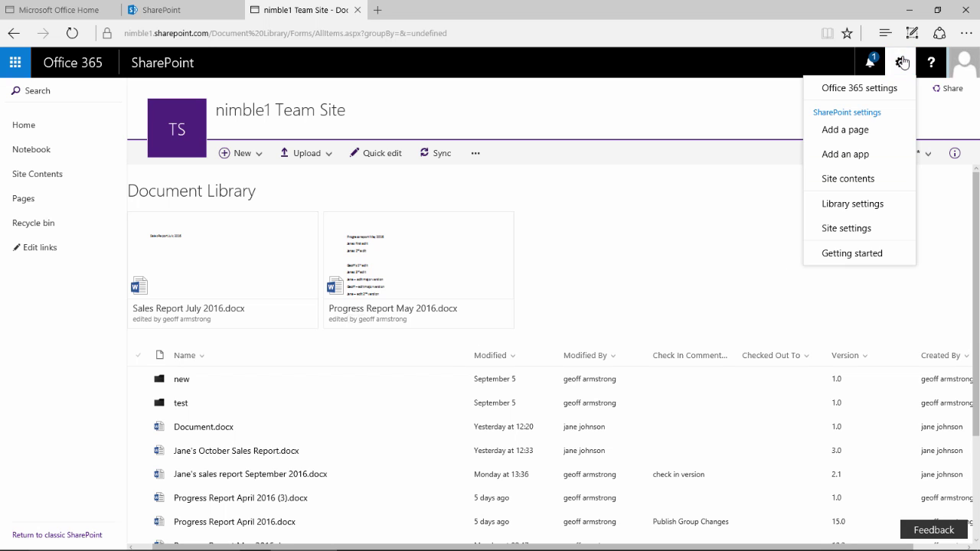
pyautogui.click(838, 212)
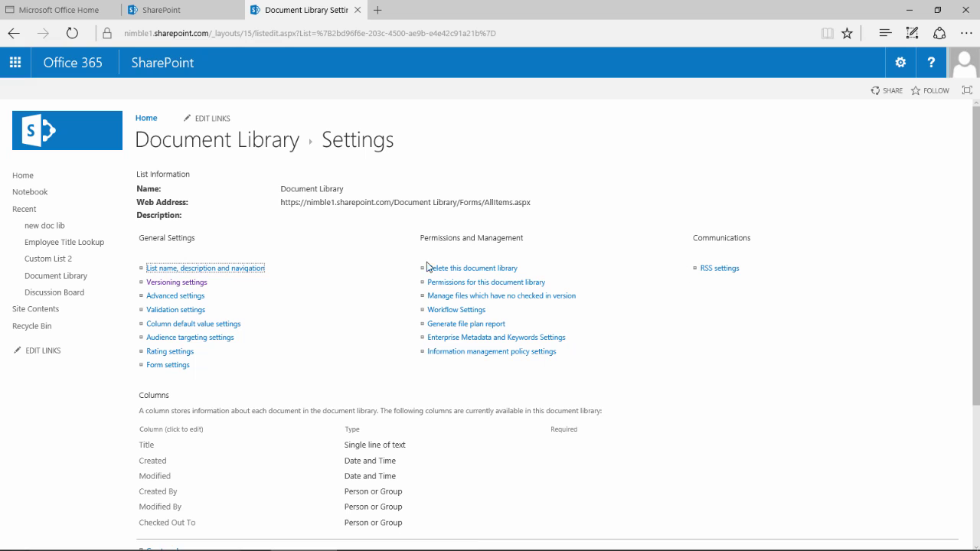
pyautogui.scroll(-3, 291, 382)
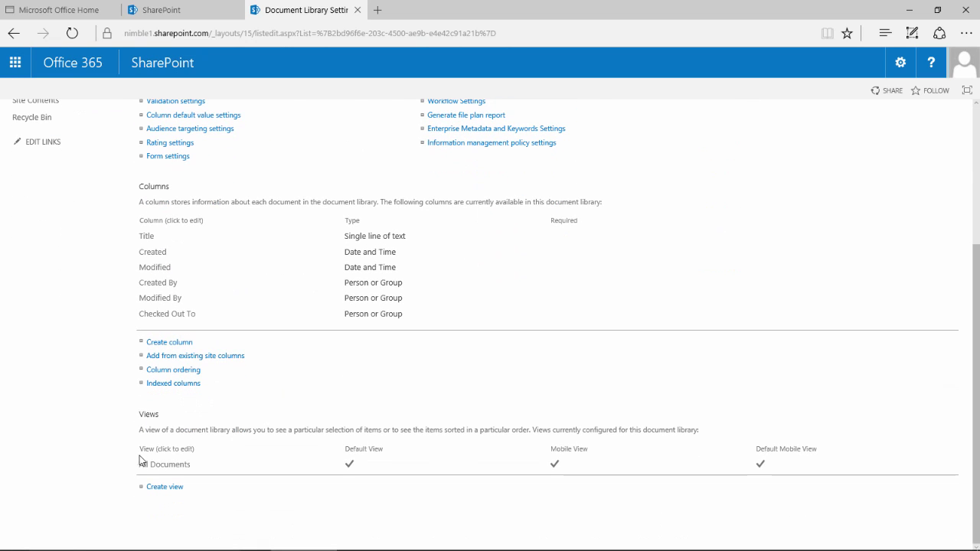
pyautogui.click(169, 465)
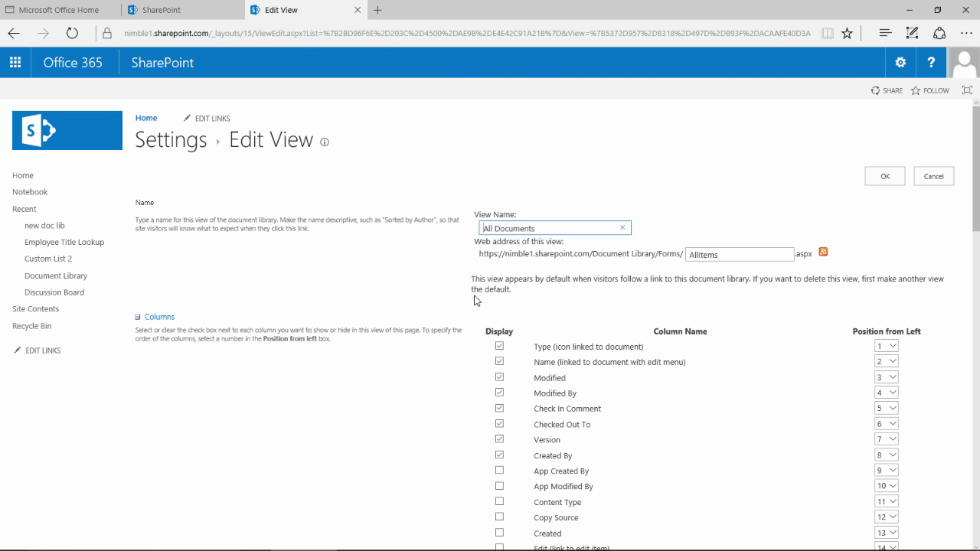
pyautogui.scroll(-2, 469, 337)
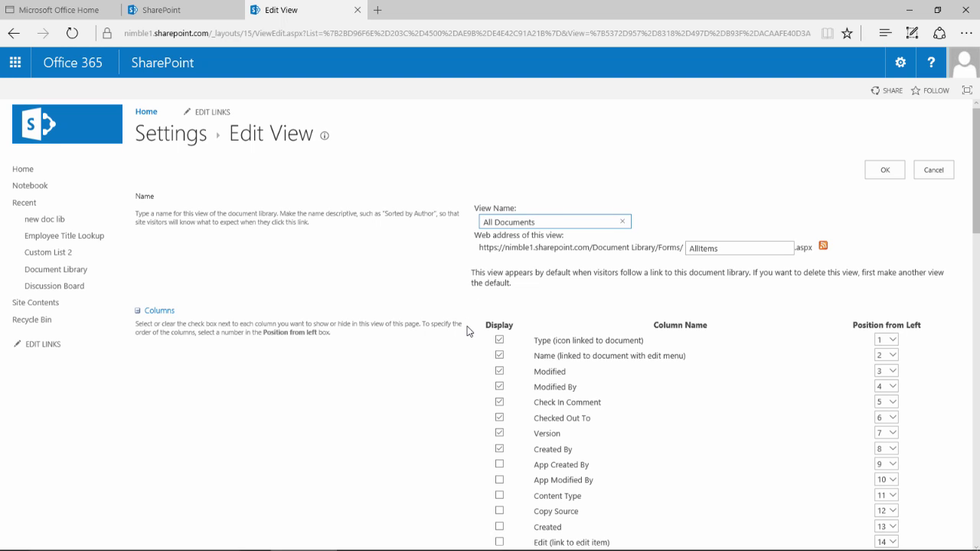
# Look over the All Documents view's name, web address, displayed columns, column positions and sort options.
pyautogui.scroll(1, 466, 354)
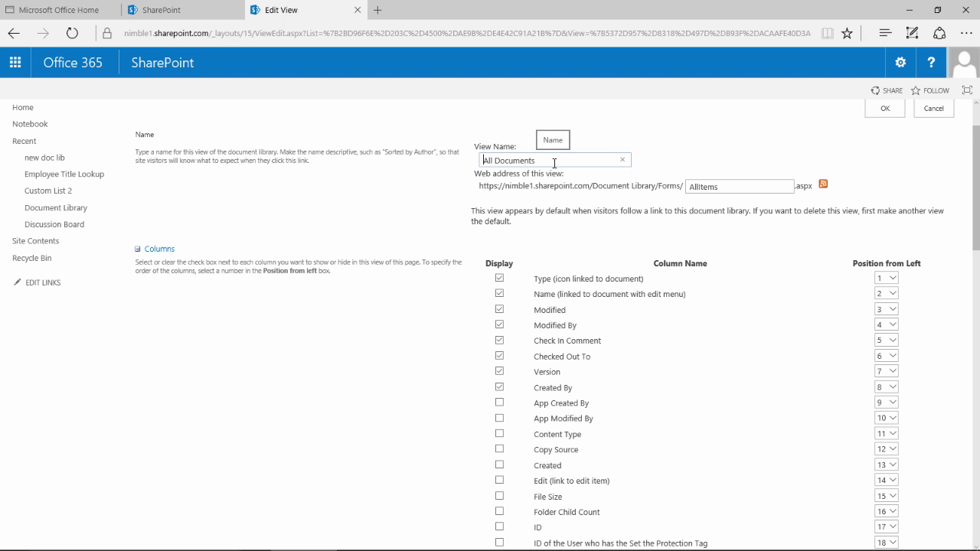
pyautogui.scroll(-3, 485, 234)
pyautogui.scroll(2, 467, 258)
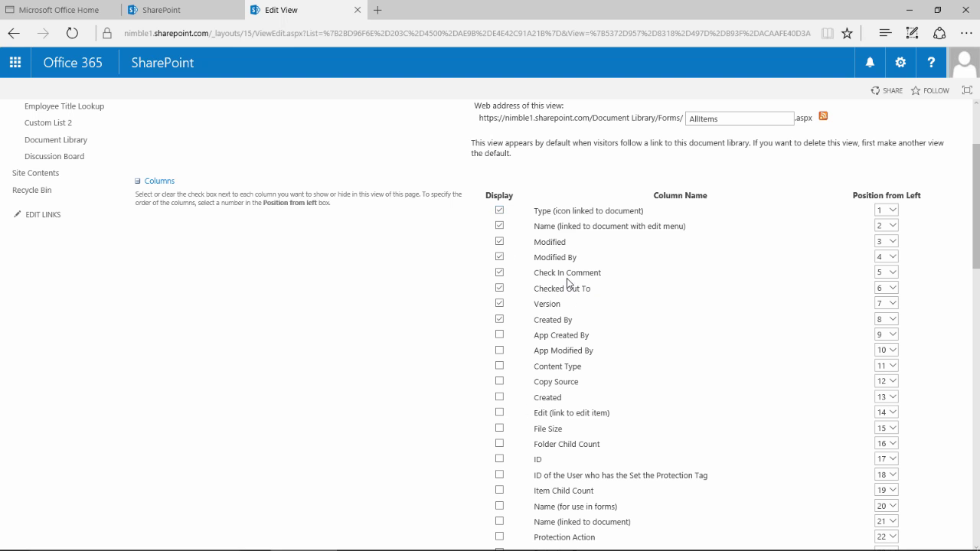
pyautogui.scroll(-2, 499, 329)
pyautogui.scroll(2, 513, 283)
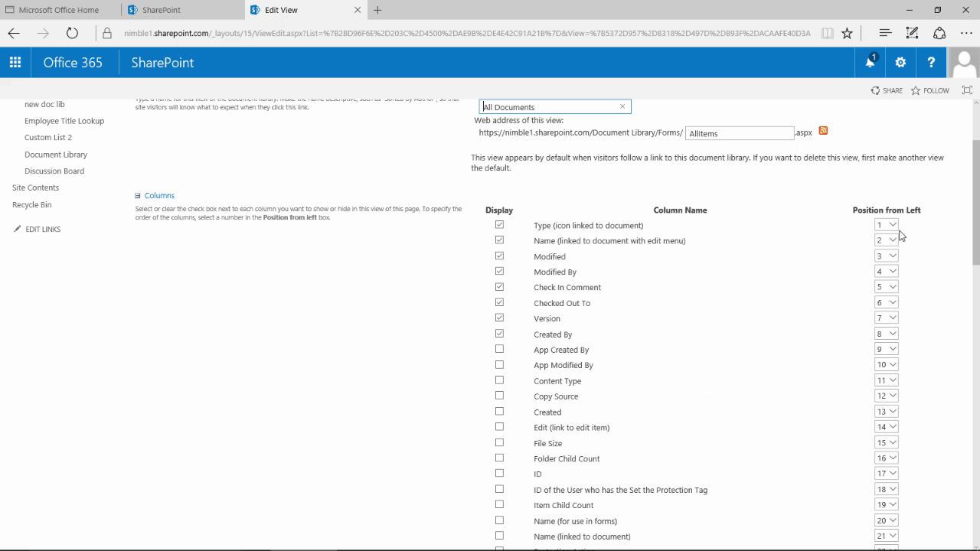
pyautogui.scroll(-4, 490, 363)
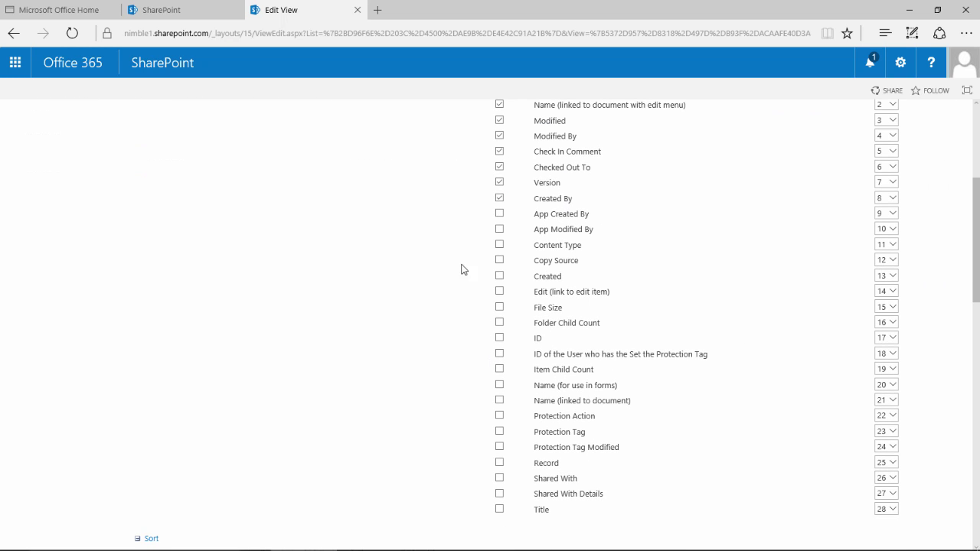
pyautogui.scroll(-8, 368, 307)
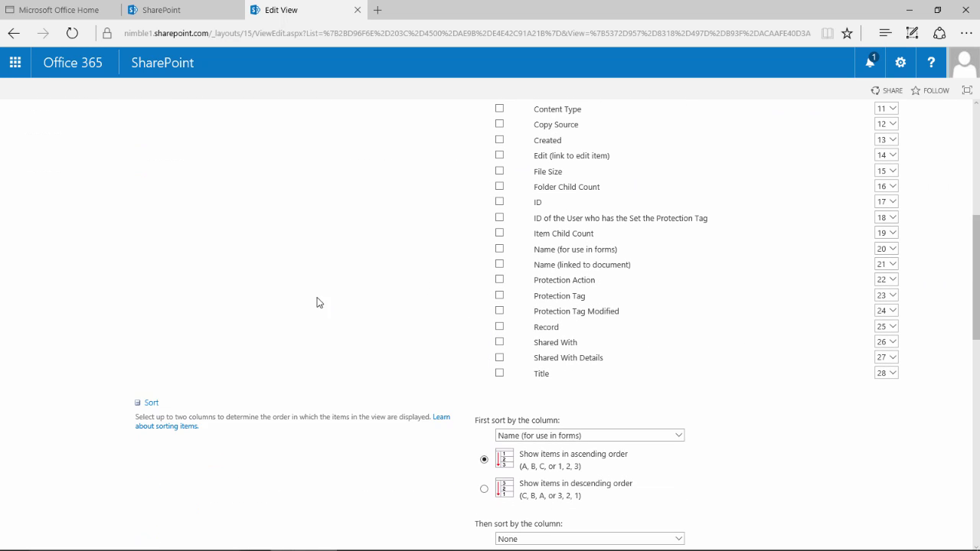
pyautogui.scroll(-1, 299, 303)
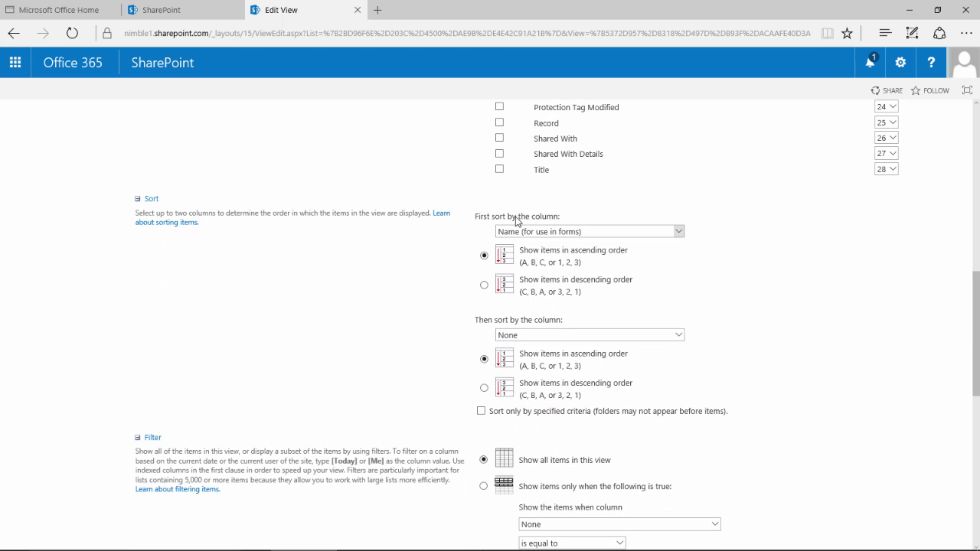
# Set the All Documents view to sort first by the Modified column in descending order and save the view.
pyautogui.scroll(-1, 459, 233)
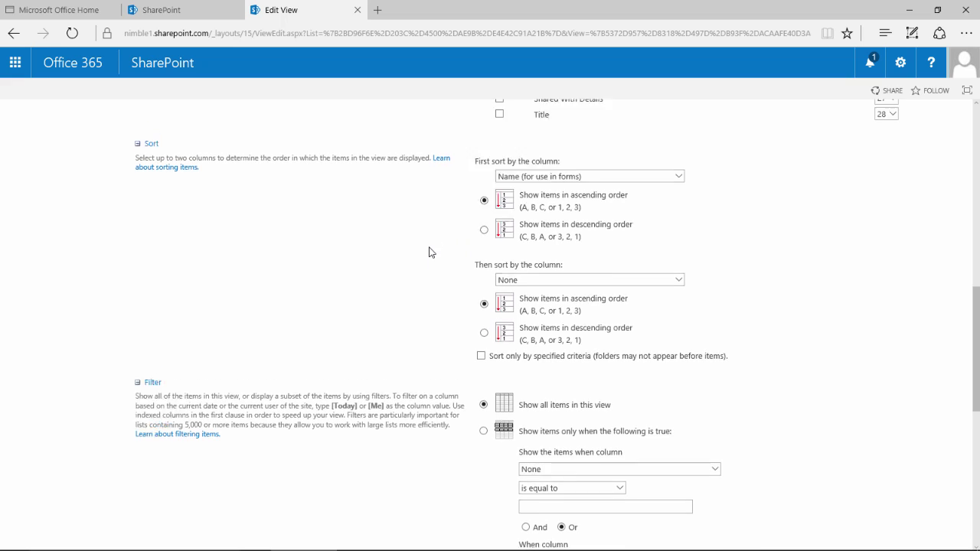
pyautogui.scroll(1, 430, 252)
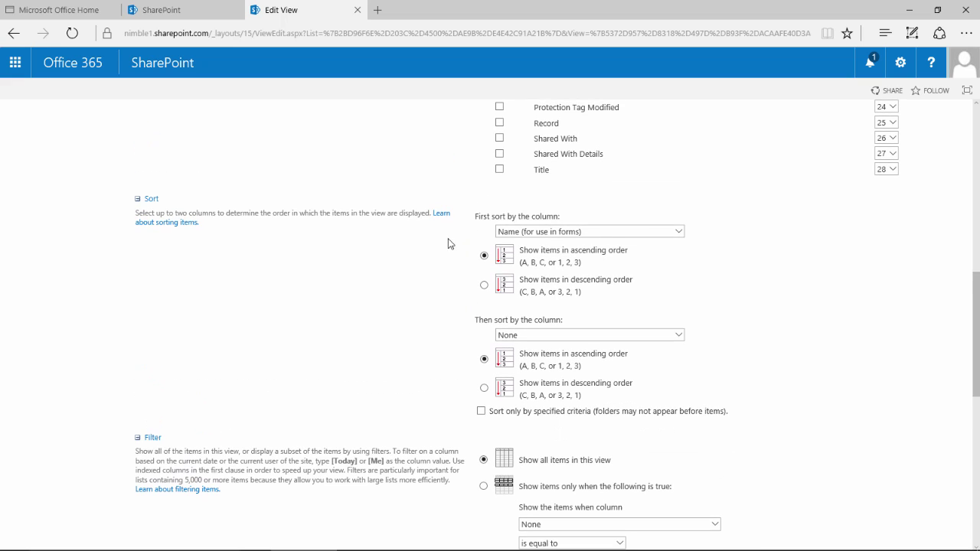
pyautogui.click(678, 232)
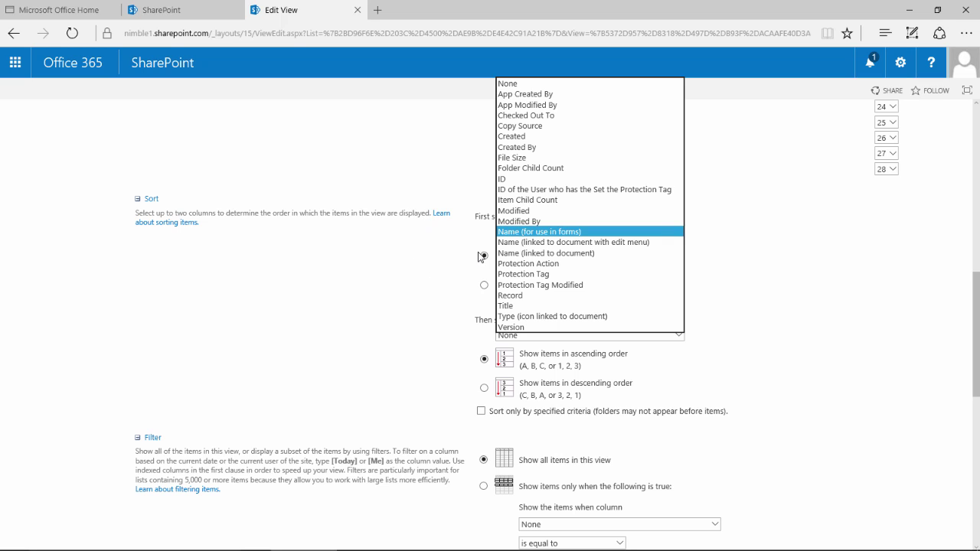
pyautogui.click(518, 211)
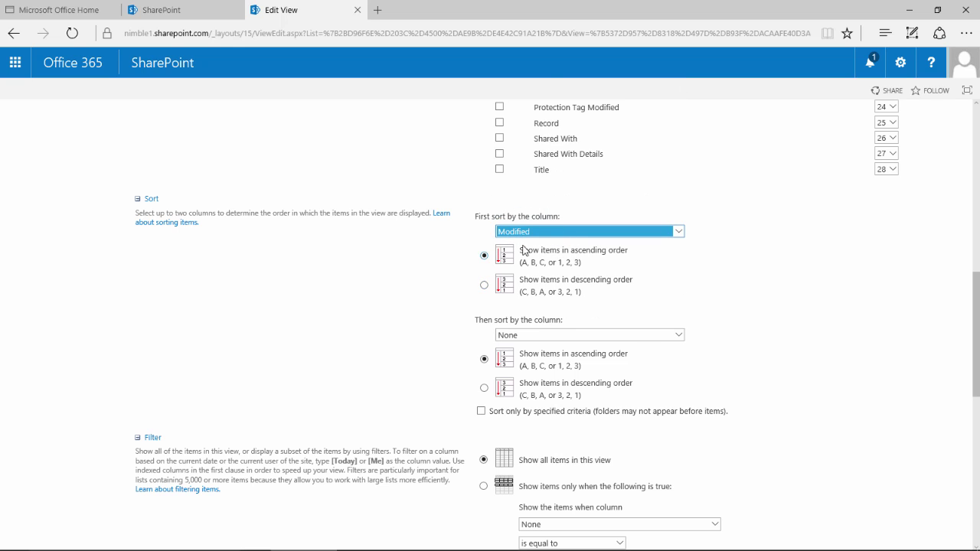
pyautogui.click(484, 285)
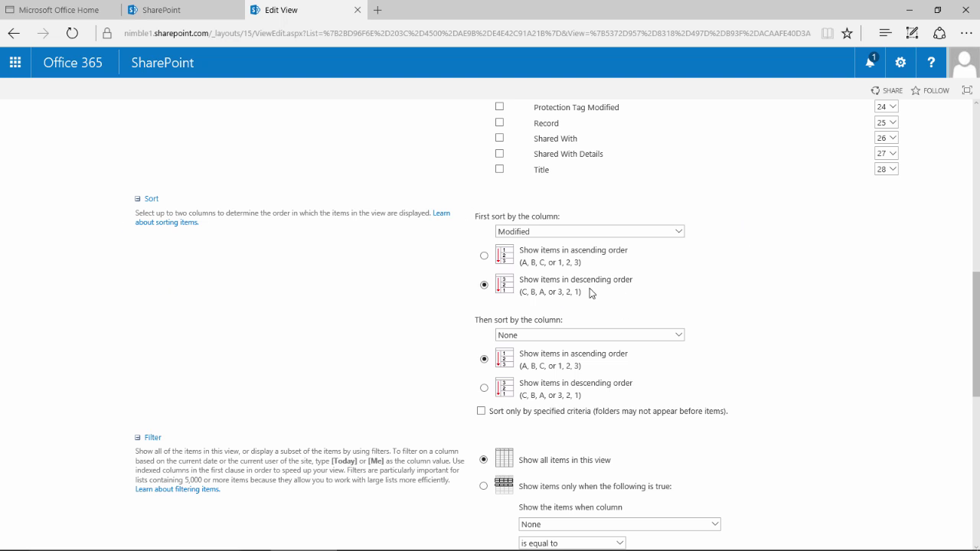
pyautogui.scroll(1, 604, 366)
pyautogui.scroll(10, 604, 366)
pyautogui.click(885, 182)
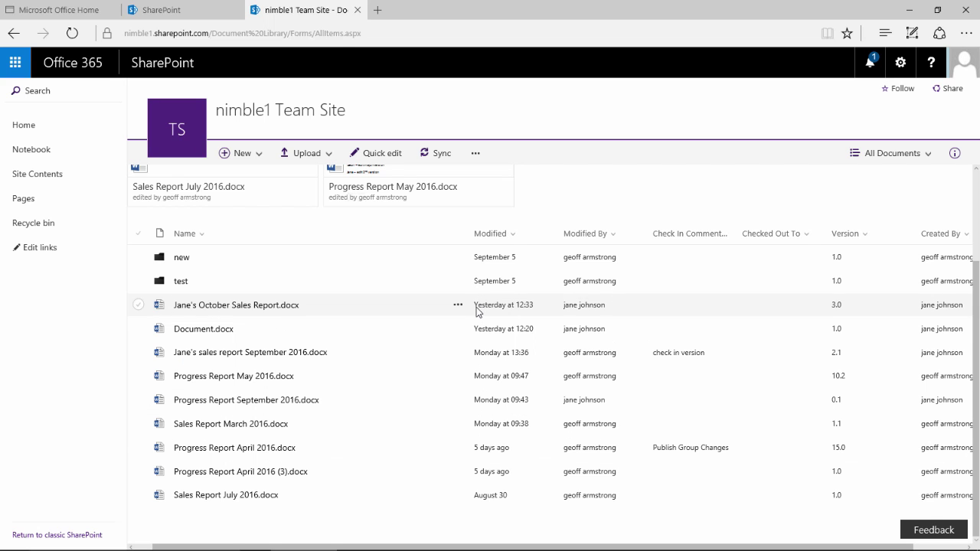
# Create a new Word document in the document library and return to the library to check its place in the list.
pyautogui.scroll(2, 341, 288)
pyautogui.click(241, 154)
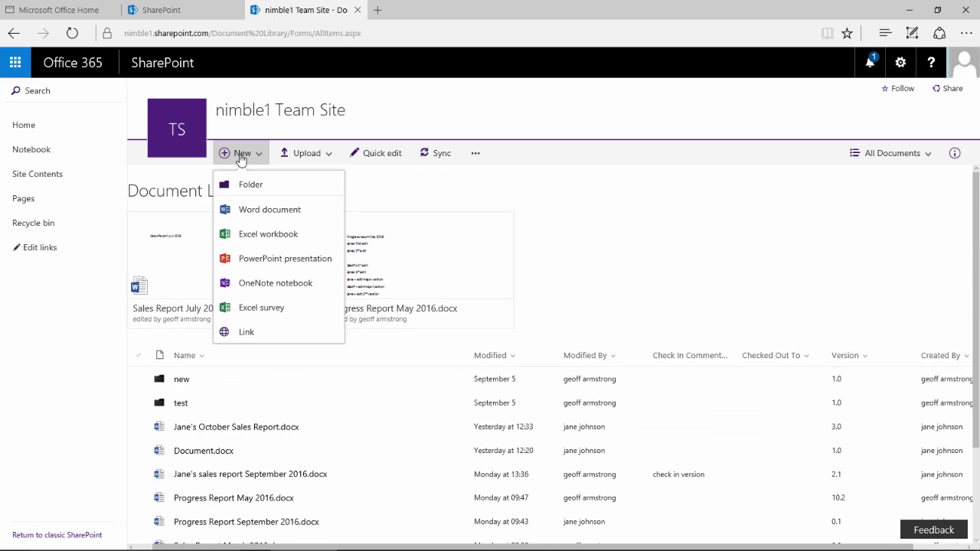
pyautogui.click(254, 209)
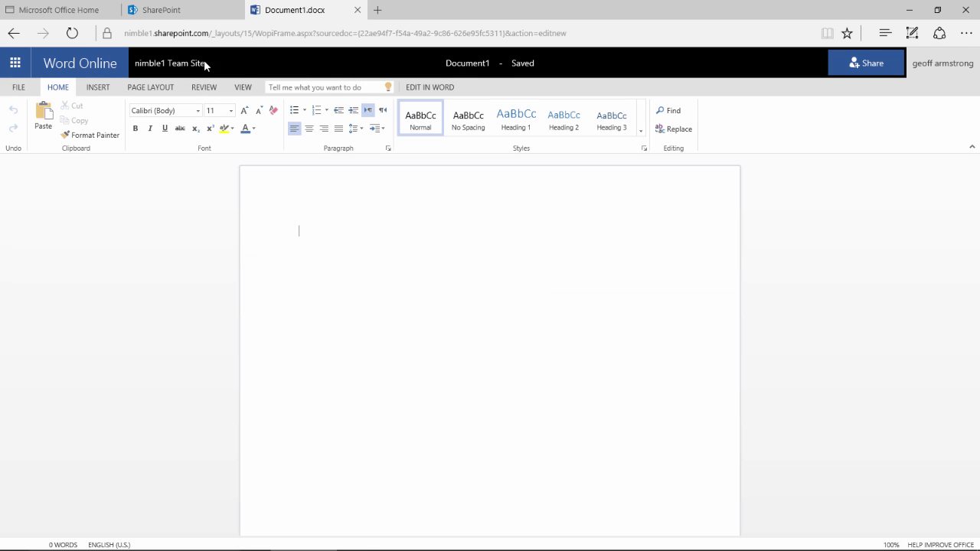
pyautogui.click(179, 64)
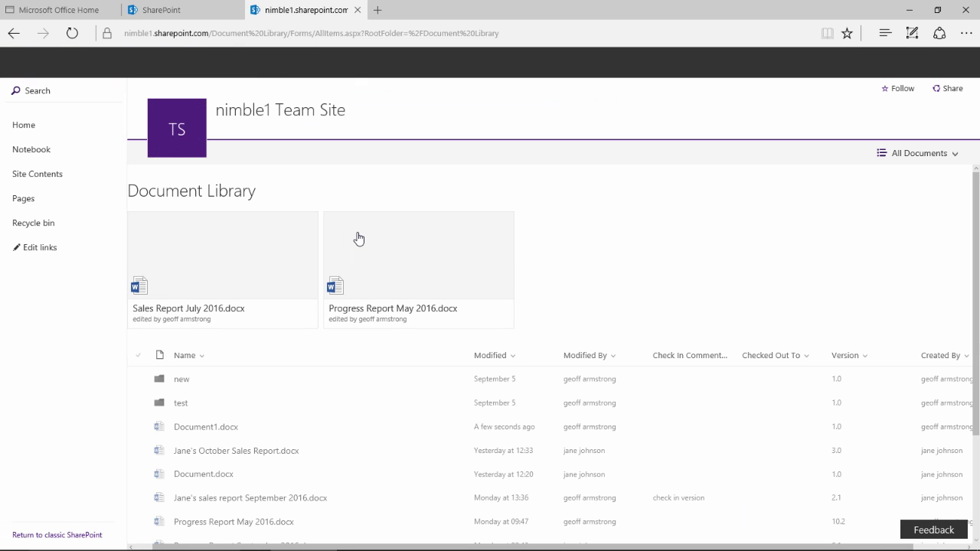
pyautogui.scroll(-3, 377, 346)
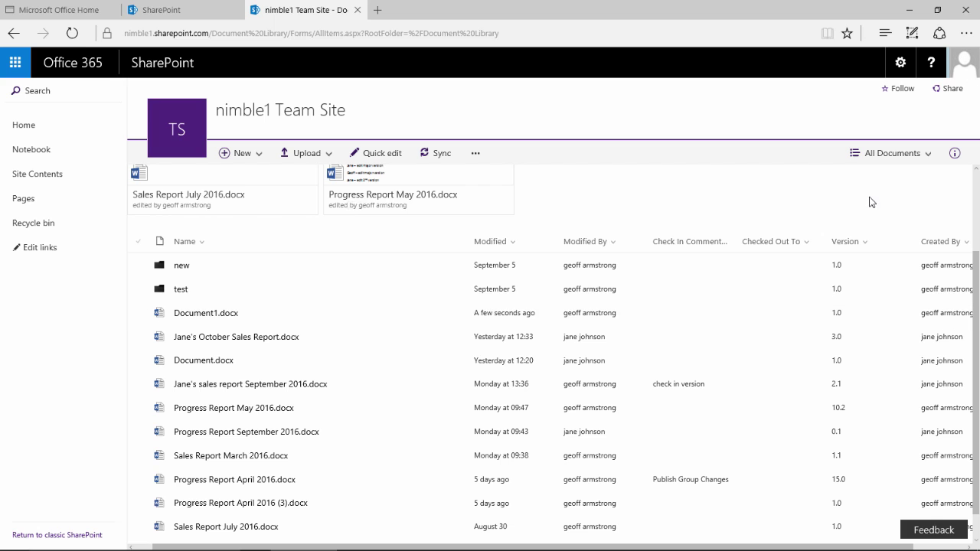
pyautogui.scroll(1, 867, 212)
# Reopen the All Documents view for editing and set its Modified sort to ascending order.
pyautogui.click(900, 62)
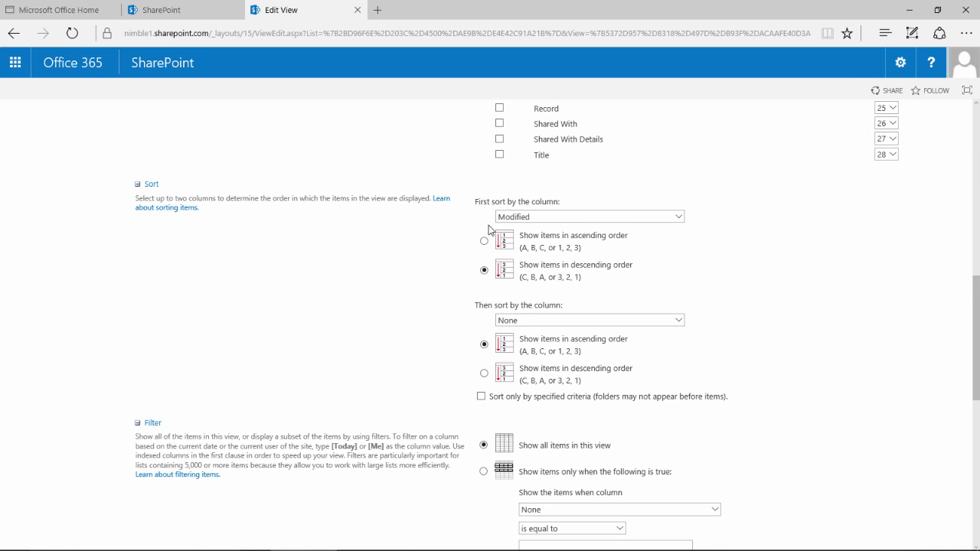
pyautogui.click(484, 241)
# Expand the view's item limit options, set the number of items to display to 99 and save the view.
pyautogui.scroll(-5, 410, 337)
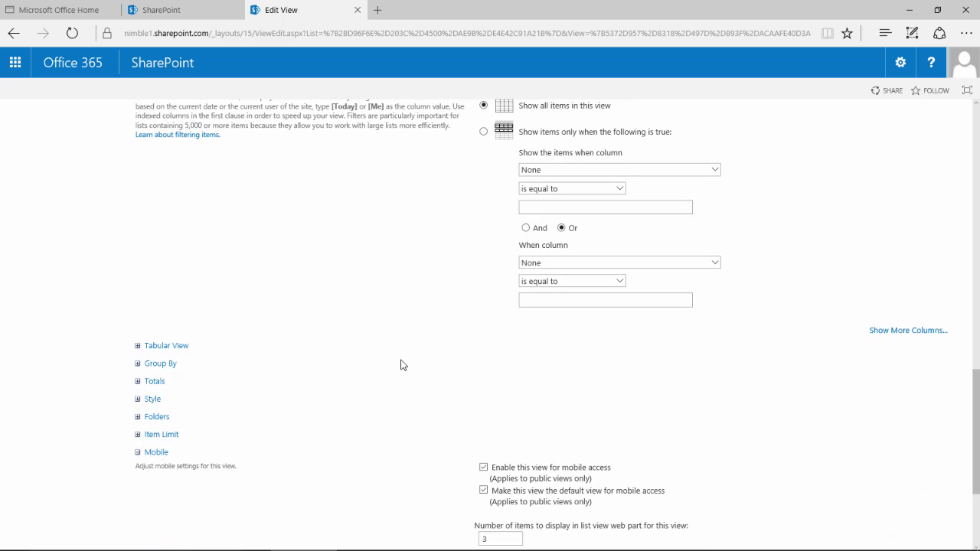
pyautogui.scroll(-1, 401, 365)
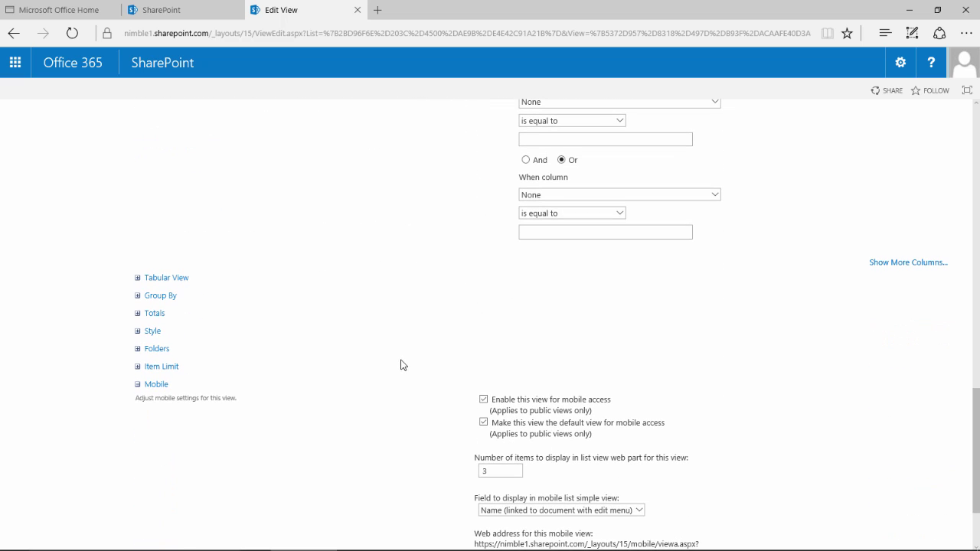
pyautogui.click(138, 367)
pyautogui.scroll(-1, 307, 399)
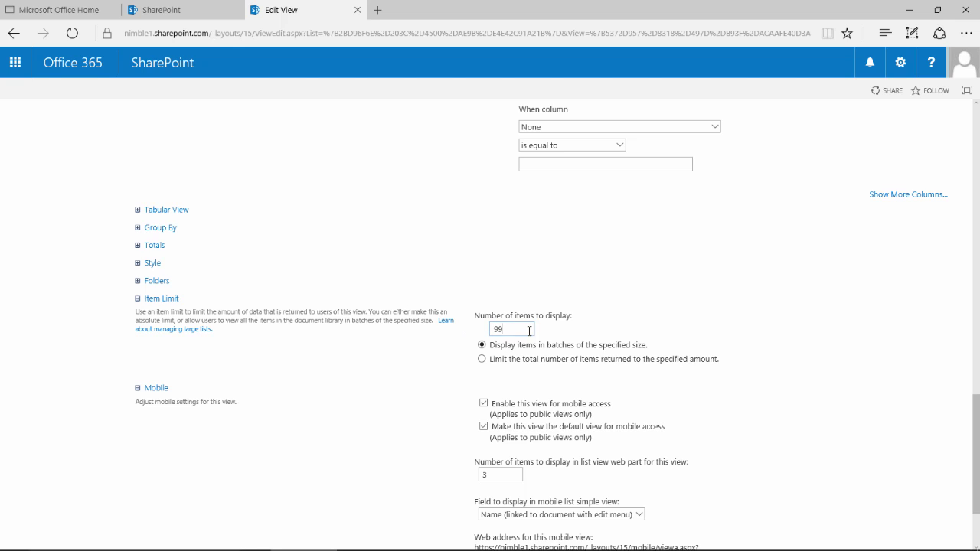
pyautogui.click(496, 330)
pyautogui.scroll(4, 538, 358)
pyautogui.scroll(-6, 506, 424)
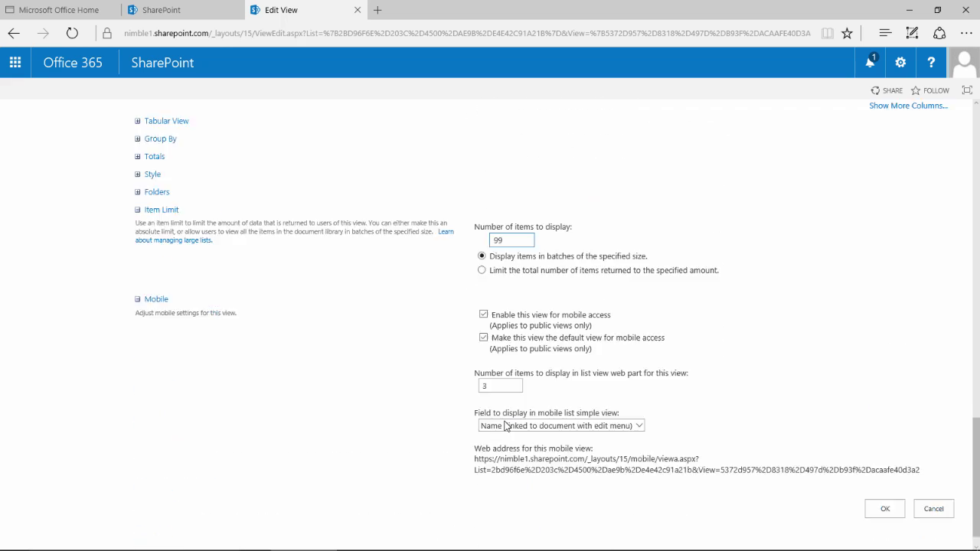
pyautogui.click(886, 483)
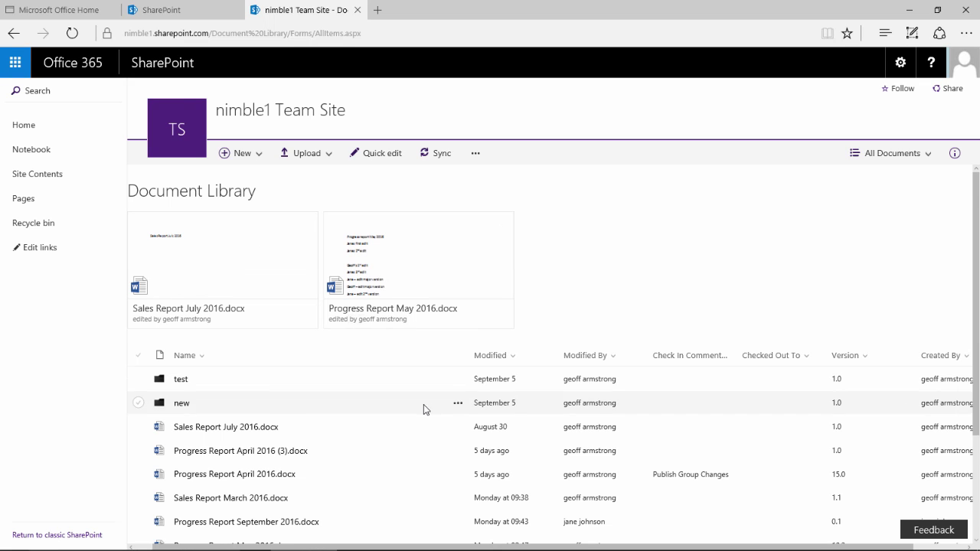
# Look over the order of the folders and documents by their Modified dates in the library list.
pyautogui.scroll(-3, 423, 404)
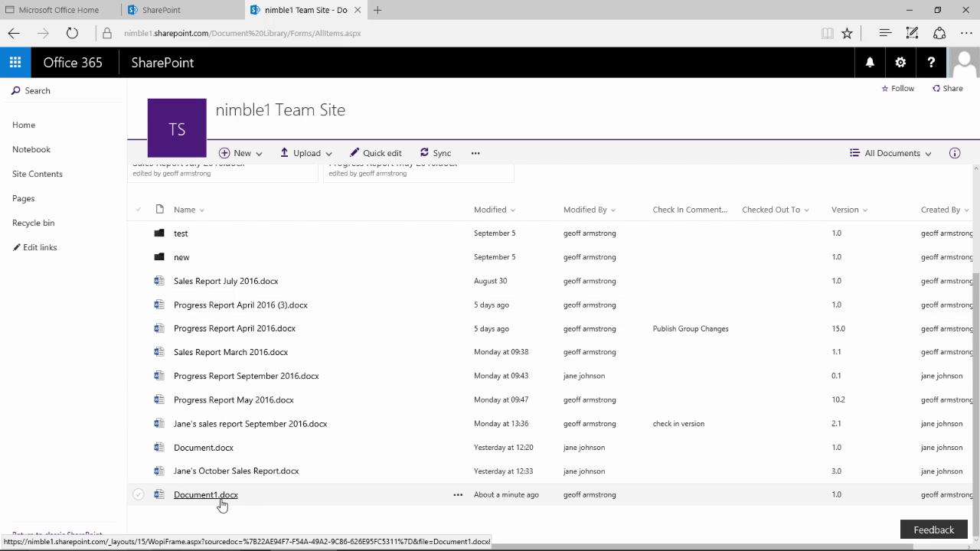
pyautogui.scroll(1, 220, 463)
pyautogui.scroll(1, 222, 455)
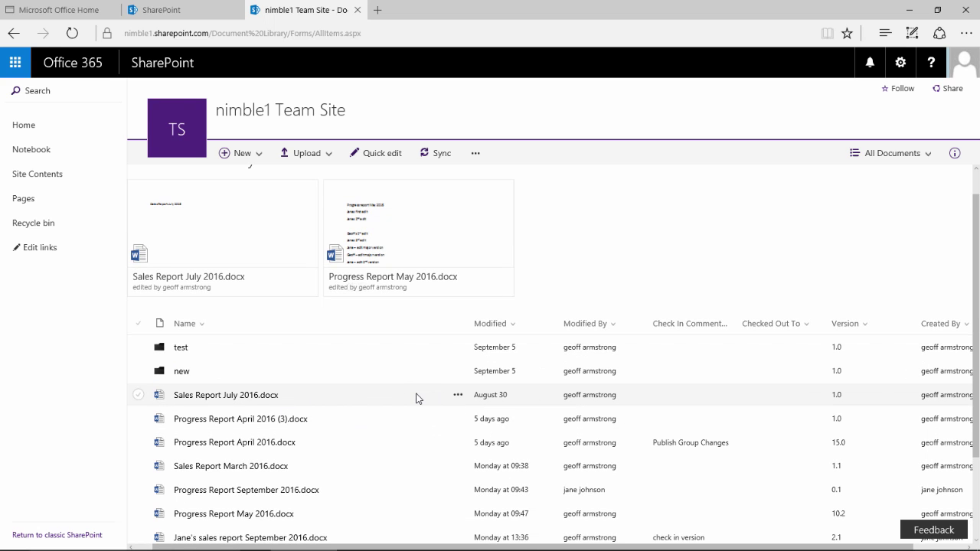
pyautogui.scroll(-2, 413, 421)
pyautogui.scroll(3, 411, 455)
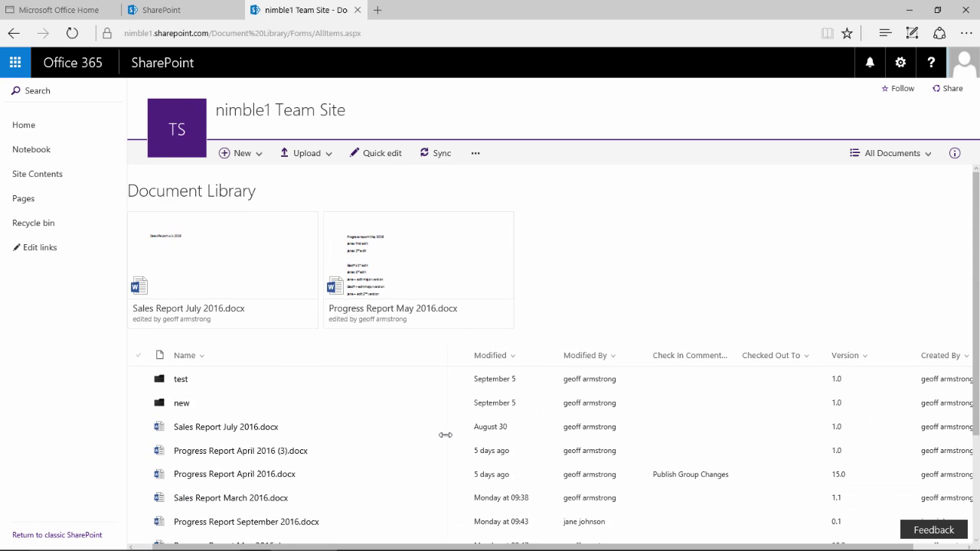
pyautogui.scroll(-3, 446, 437)
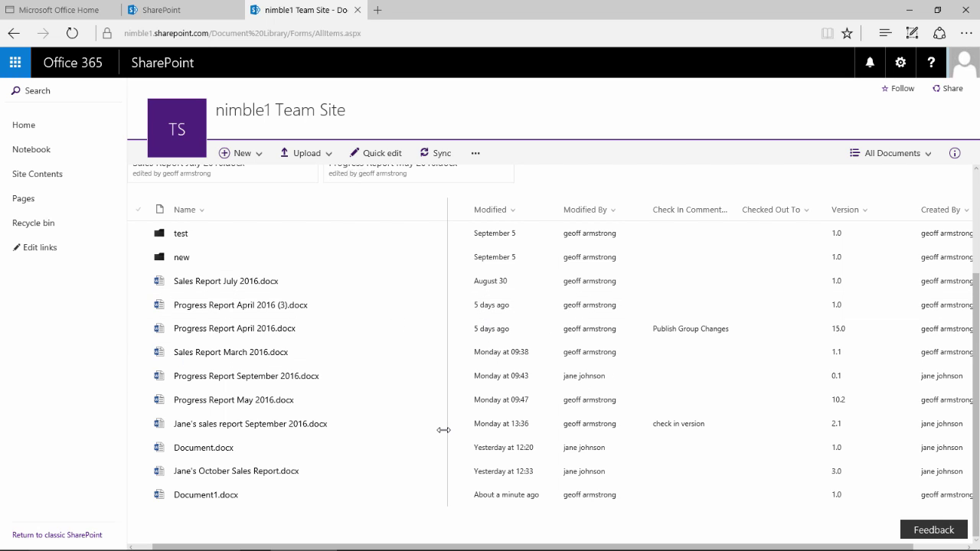
# Reload the document library and check the list order again, including the position of Document1.docx.
pyautogui.click(72, 36)
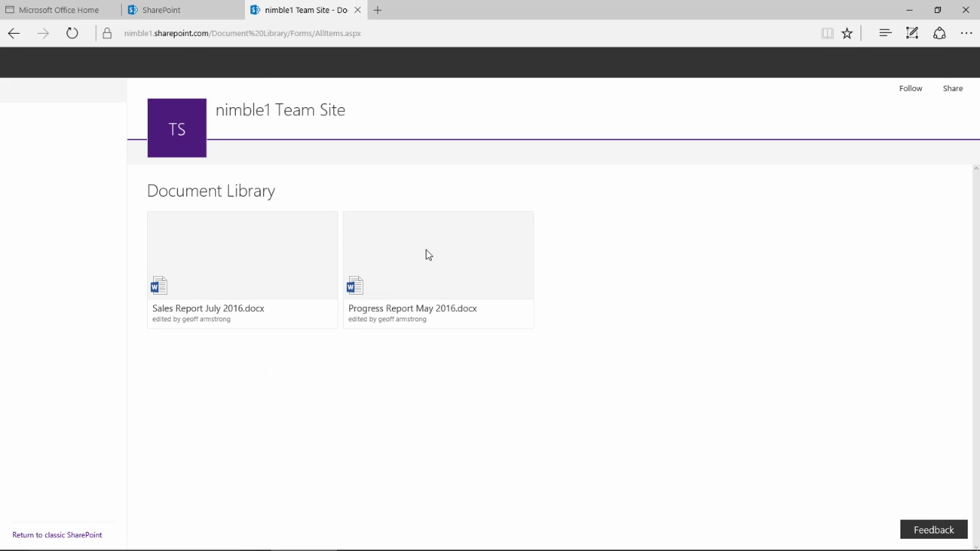
pyautogui.scroll(-2, 409, 377)
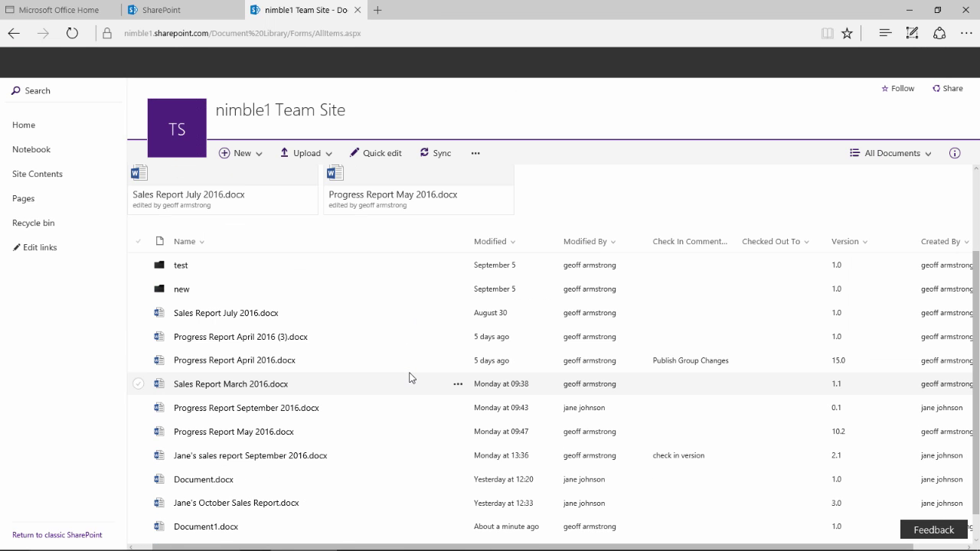
pyautogui.scroll(-1, 298, 337)
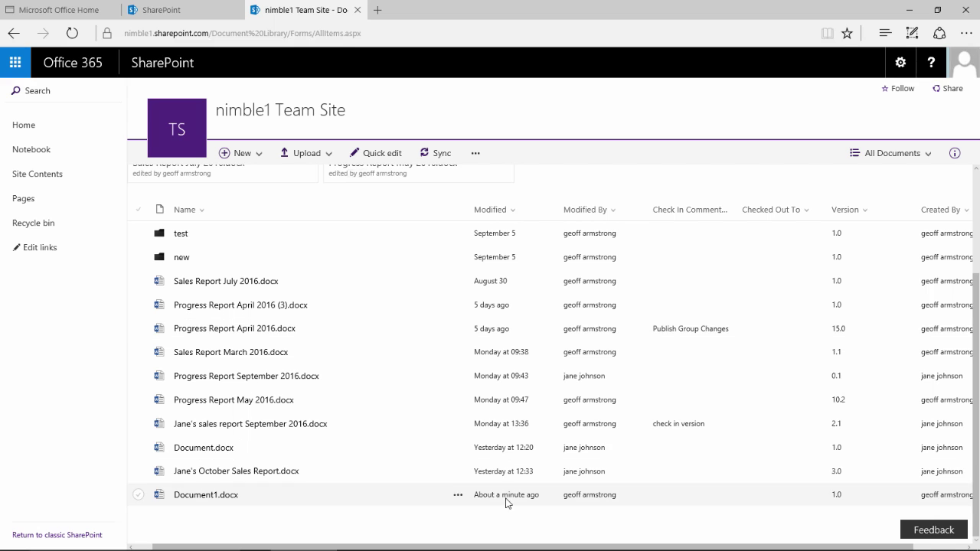
pyautogui.scroll(2, 367, 391)
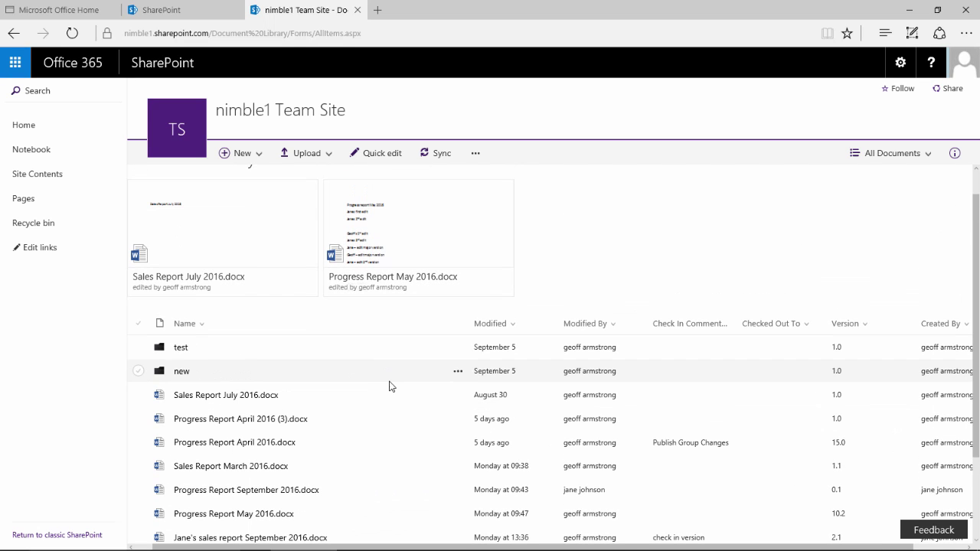
pyautogui.scroll(-1, 396, 389)
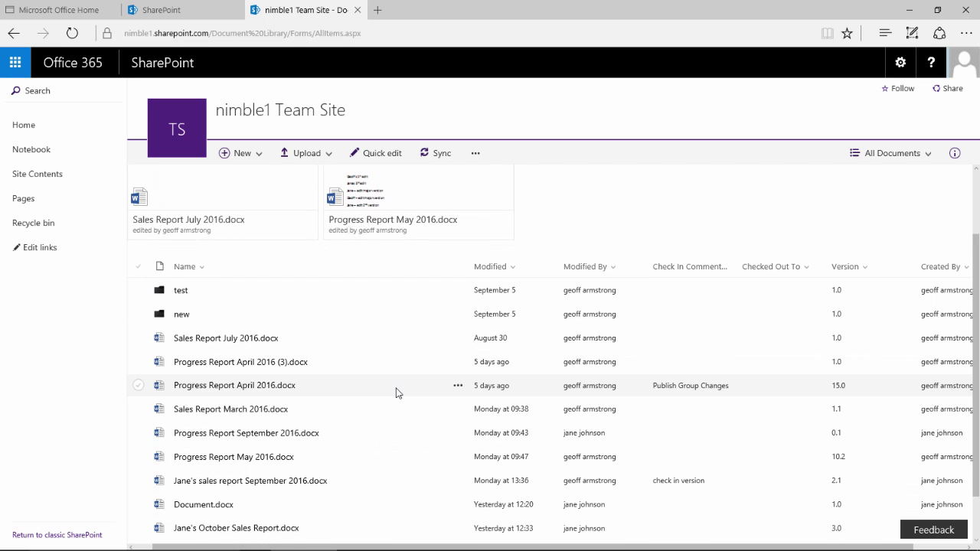
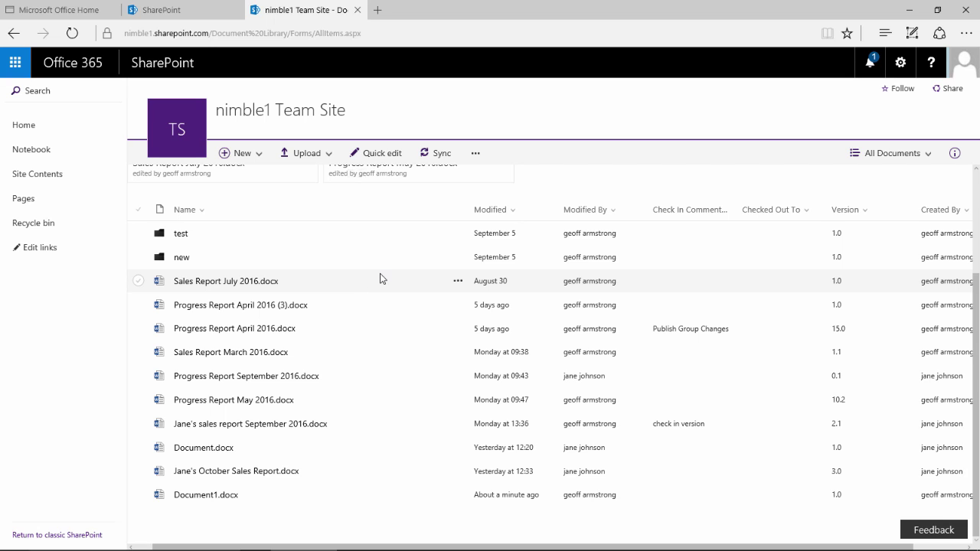
# Reopen the All Documents view from the library settings and set its first sort column to Modified By.
pyautogui.click(899, 66)
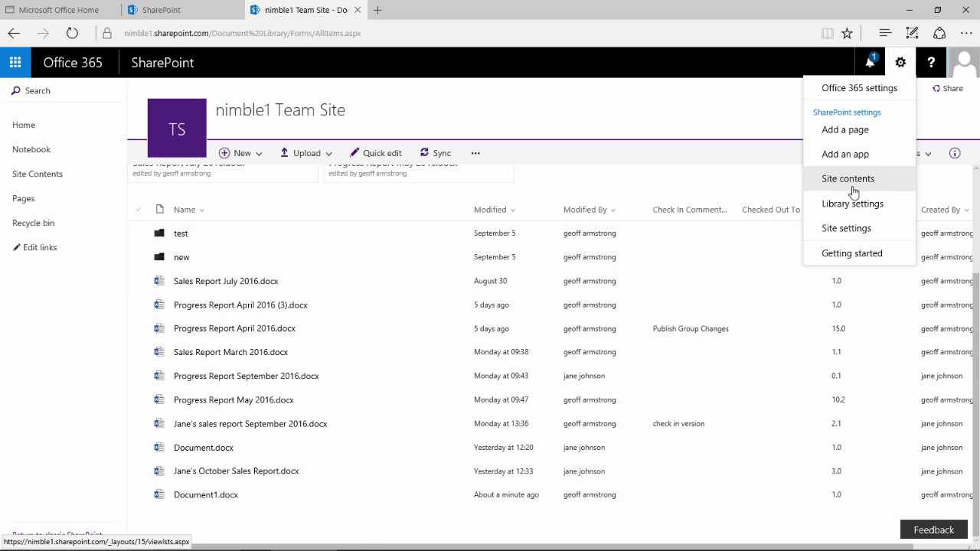
pyautogui.click(841, 209)
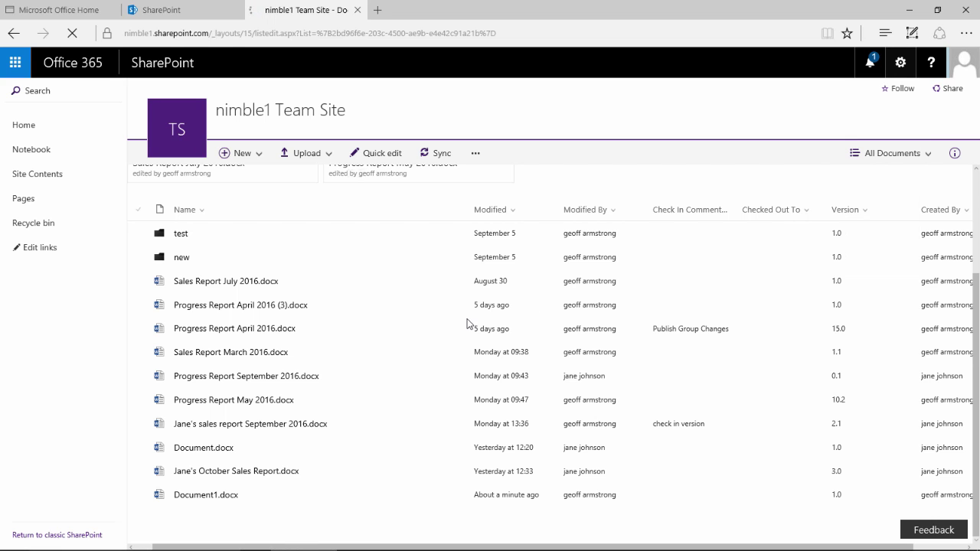
pyautogui.scroll(-3, 276, 403)
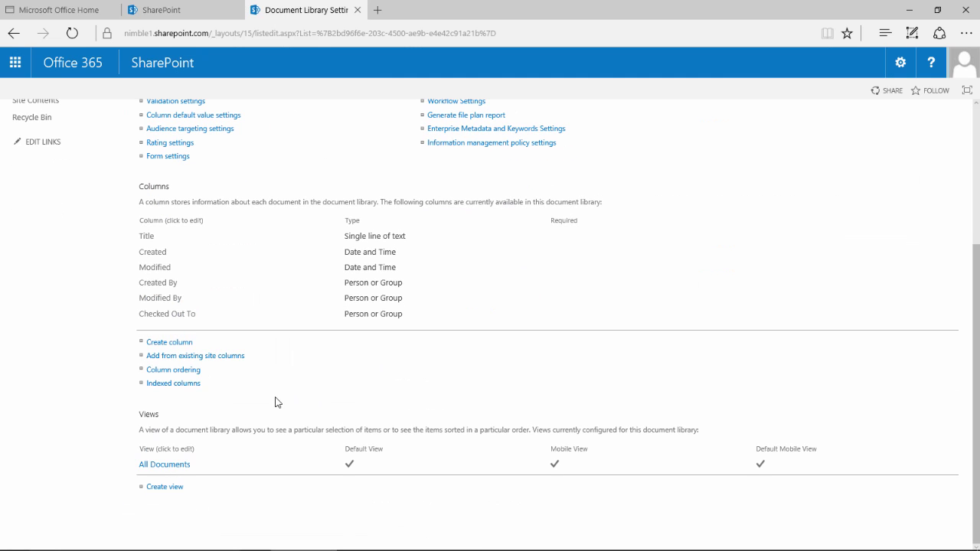
pyautogui.click(164, 468)
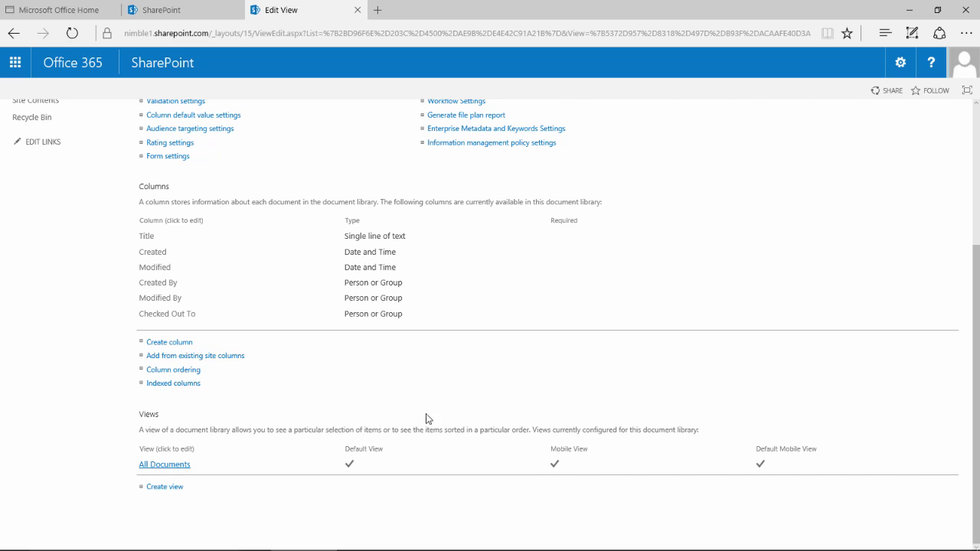
pyautogui.scroll(-10, 394, 457)
pyautogui.scroll(3, 396, 462)
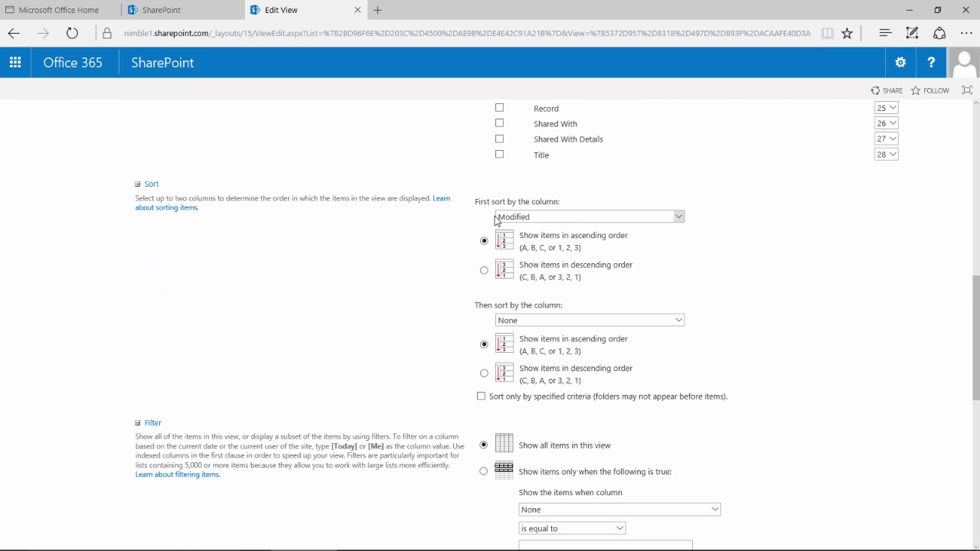
pyautogui.click(679, 220)
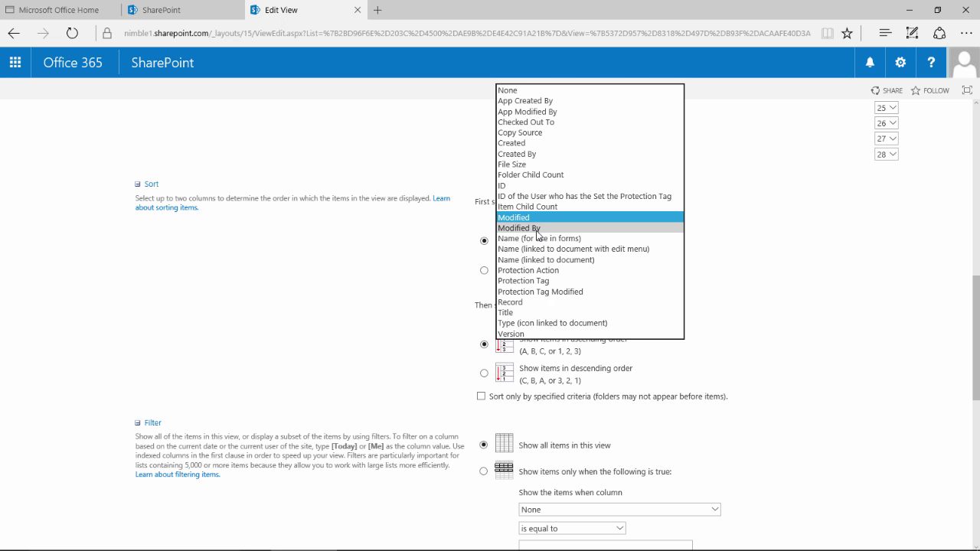
pyautogui.click(538, 229)
# Save the All Documents view and check the order of the documents in the library by Modified By.
pyautogui.click(963, 97)
pyautogui.scroll(-6, 774, 354)
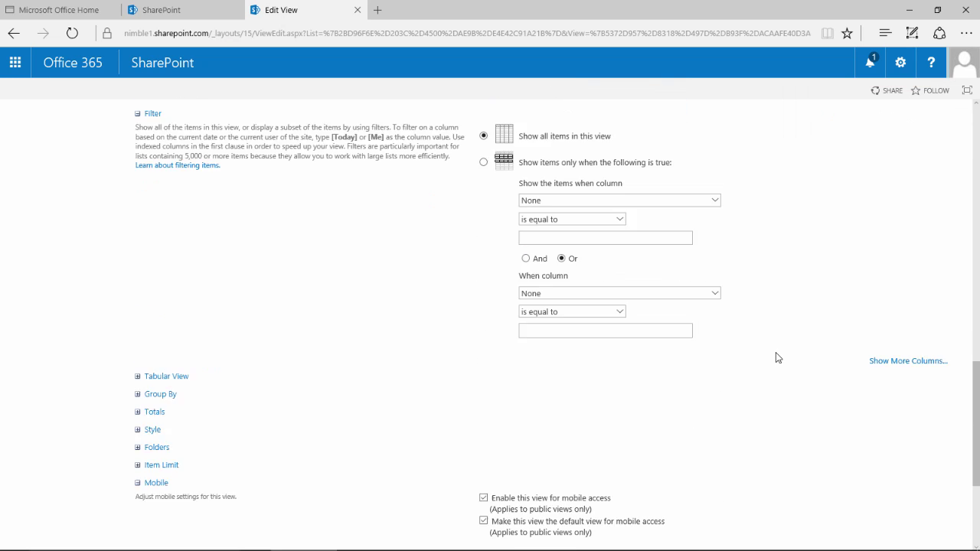
pyautogui.click(873, 484)
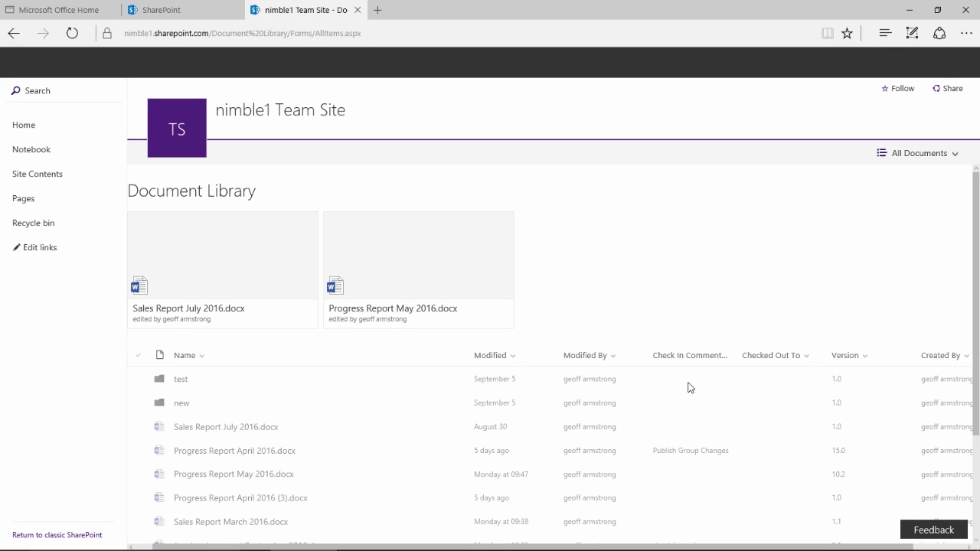
pyautogui.scroll(-3, 685, 414)
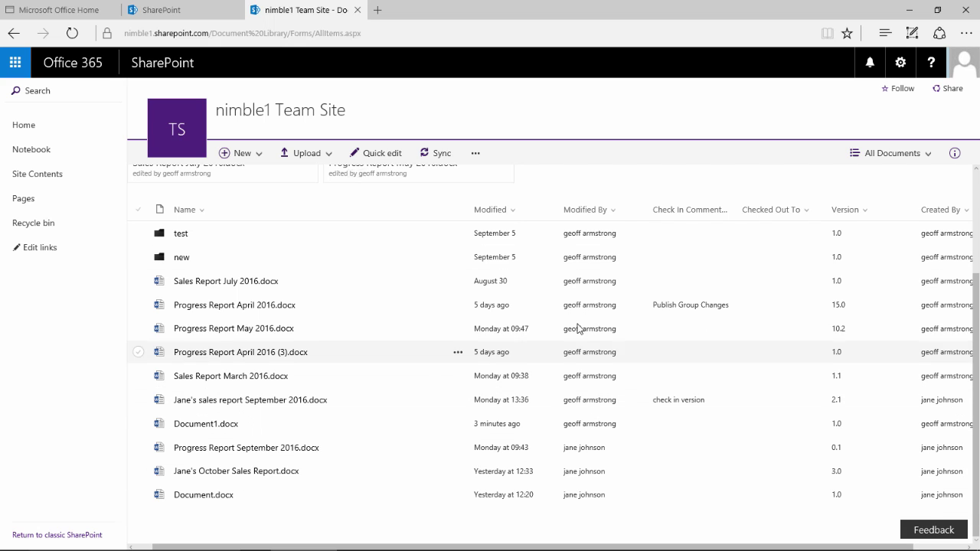
# Reopen the All Documents view for editing, set the Modified By sort to descending order and choose Title as the second sort column.
pyautogui.click(900, 63)
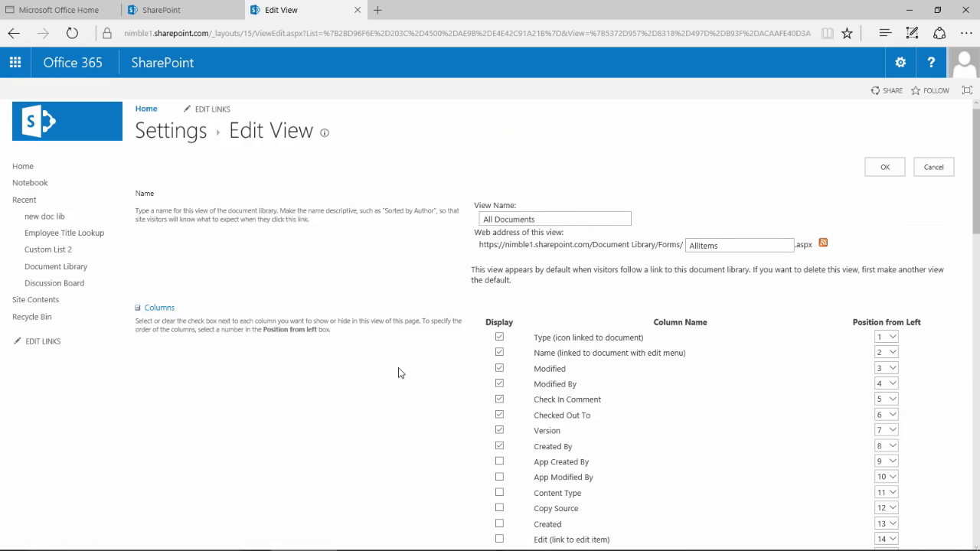
pyautogui.scroll(-7, 398, 372)
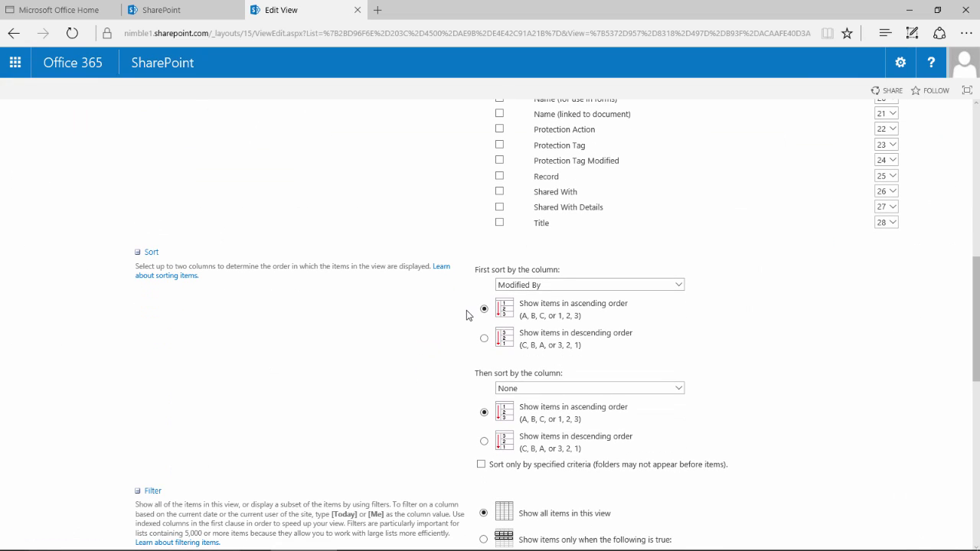
pyautogui.scroll(-2, 520, 352)
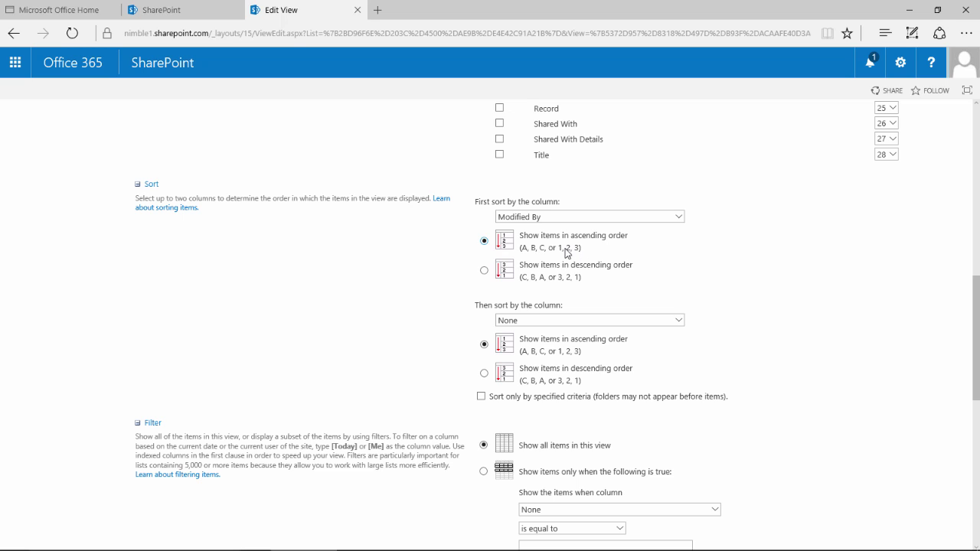
pyautogui.click(484, 271)
pyautogui.click(528, 320)
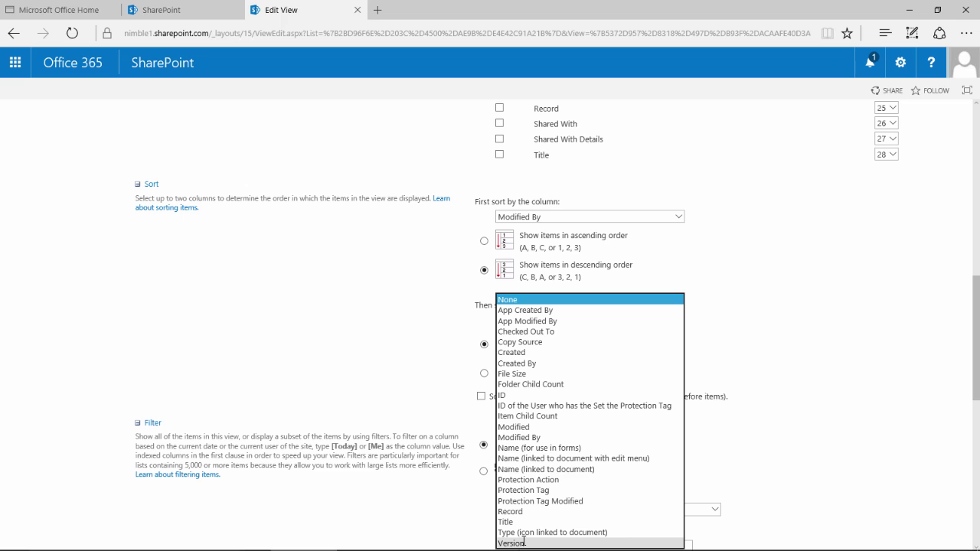
pyautogui.click(631, 522)
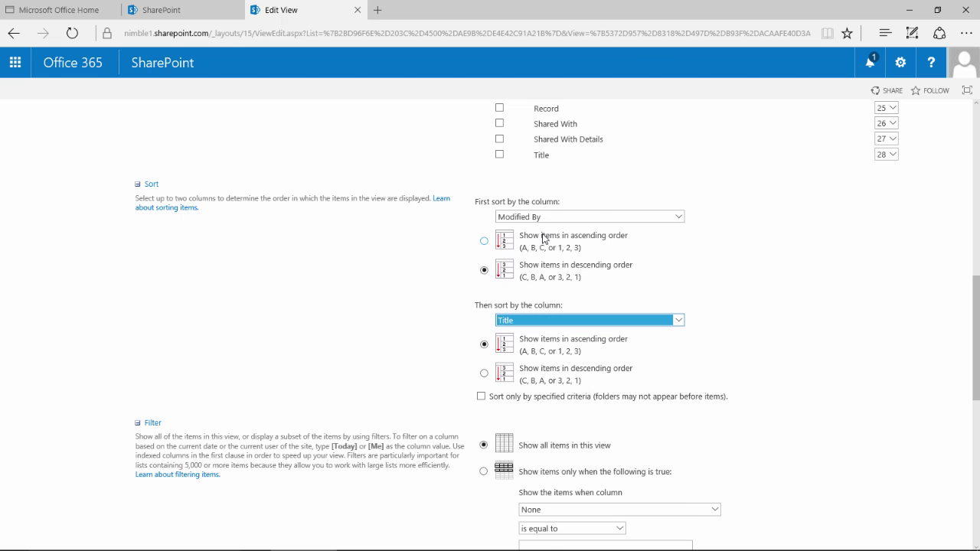